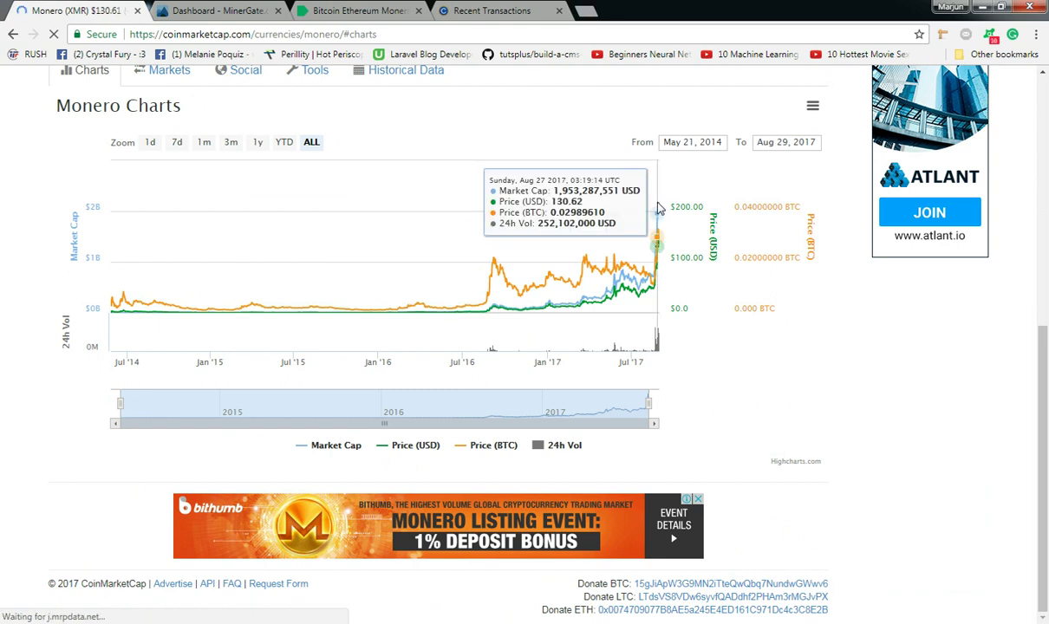
Step: Close the CoinMarketCap page and check the Monero balance's equivalent in other currencies on the MinerGate dashboard
{"action": "left_click", "coordinate": [136, 11]}
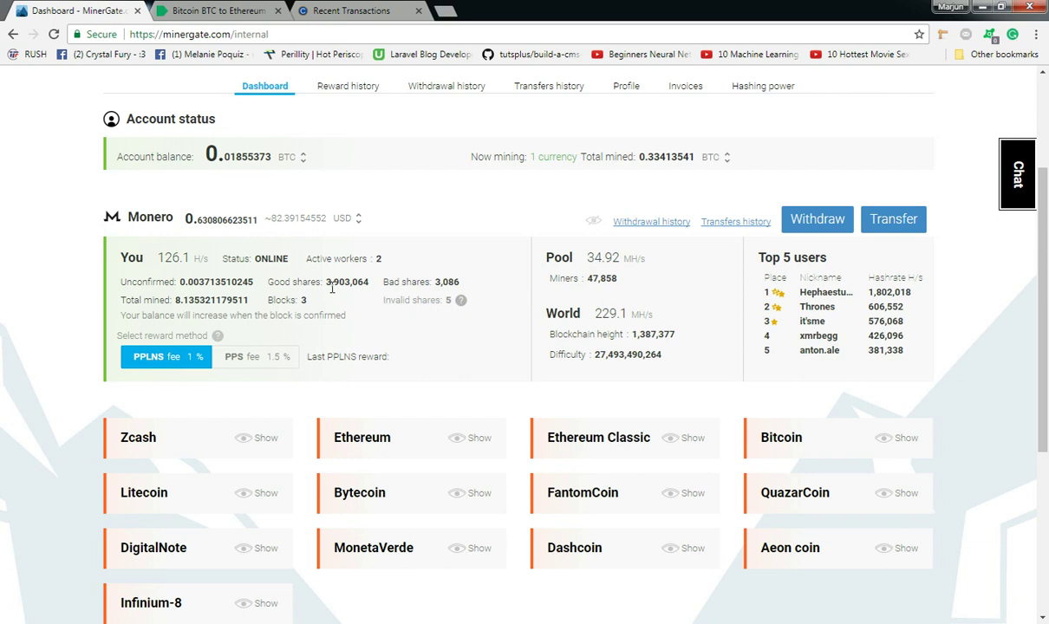
{"action": "left_click", "coordinate": [350, 222]}
{"action": "left_click", "coordinate": [342, 223]}
{"action": "left_click", "coordinate": [334, 218]}
{"action": "left_click", "coordinate": [329, 239]}
Step: Switch to Changelly and set the exchange pair to convert from XMR to BTC
{"action": "left_click", "coordinate": [216, 10]}
{"action": "left_click", "coordinate": [402, 380]}
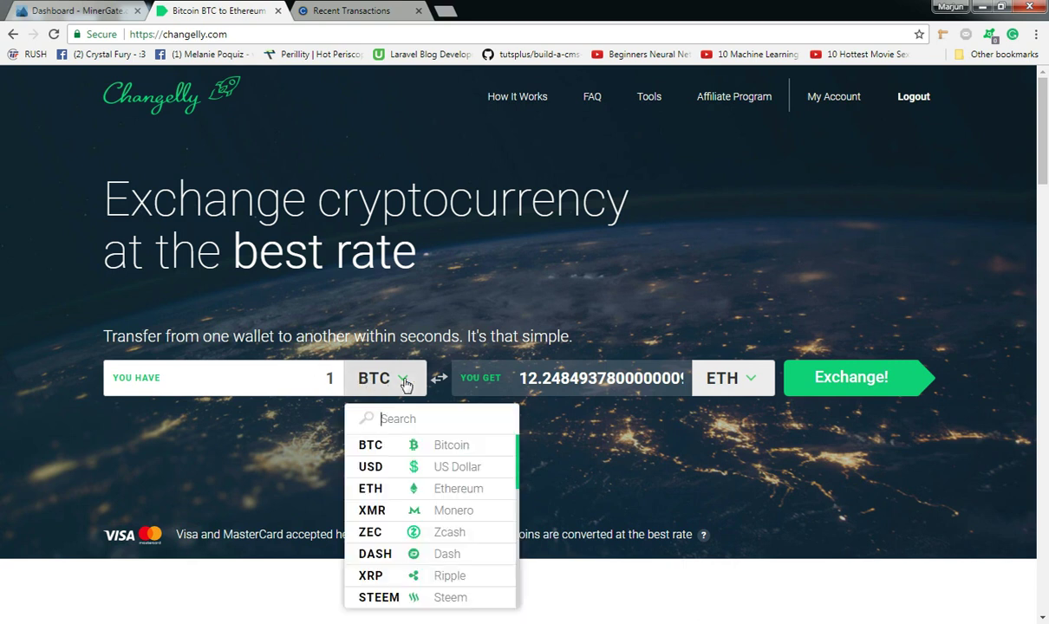
{"action": "left_click", "coordinate": [373, 510]}
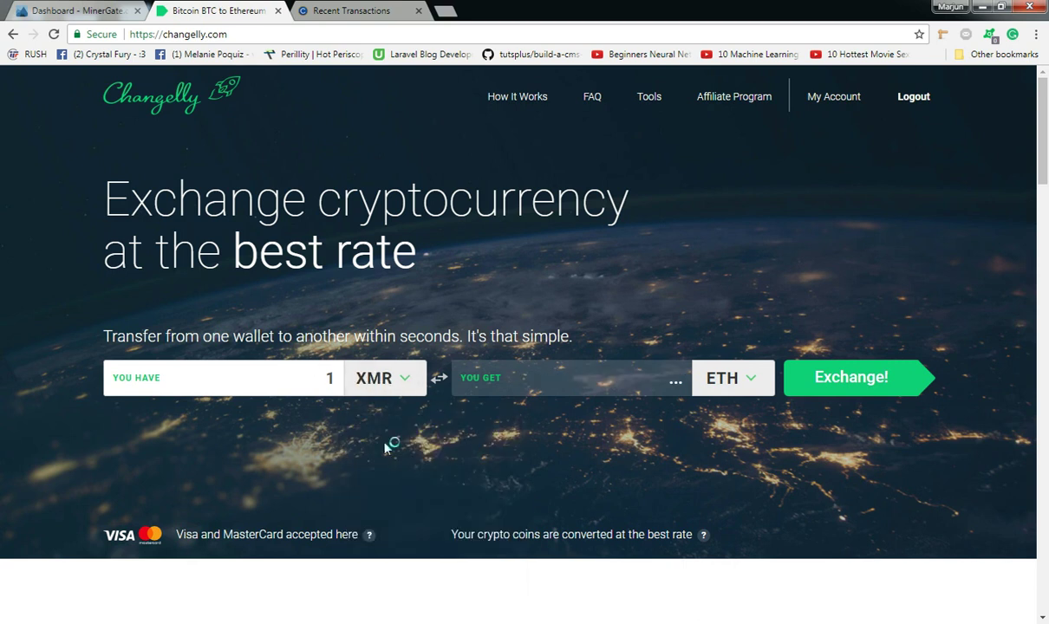
{"action": "left_click", "coordinate": [739, 386]}
{"action": "left_click", "coordinate": [719, 448]}
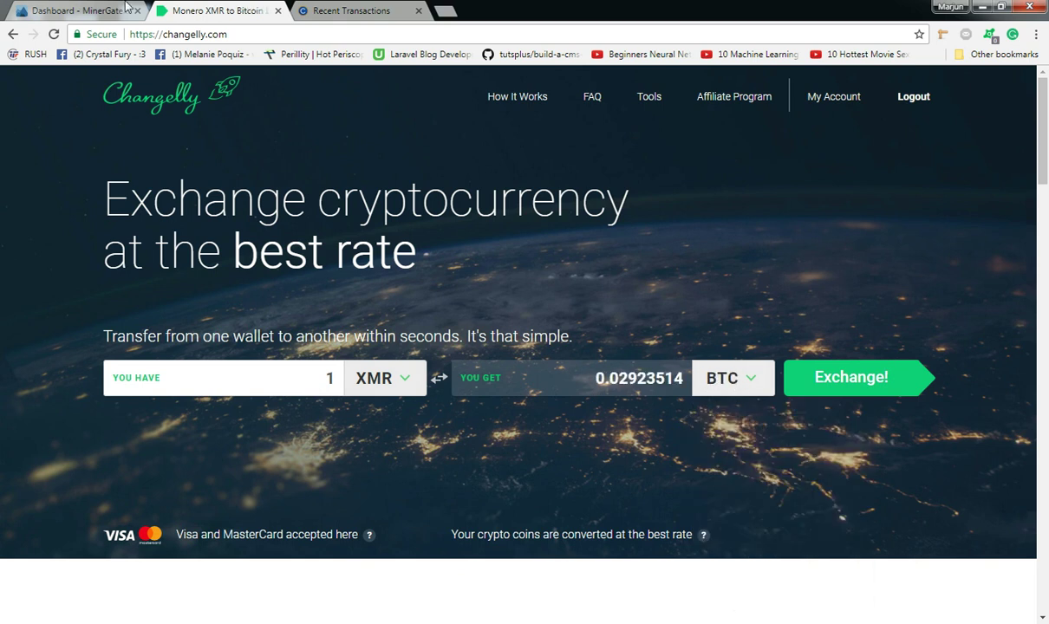
Step: Back on MinerGate, show the Monero balance's equivalent in BTC and copy the full Monero balance amount
{"action": "left_click", "coordinate": [66, 10]}
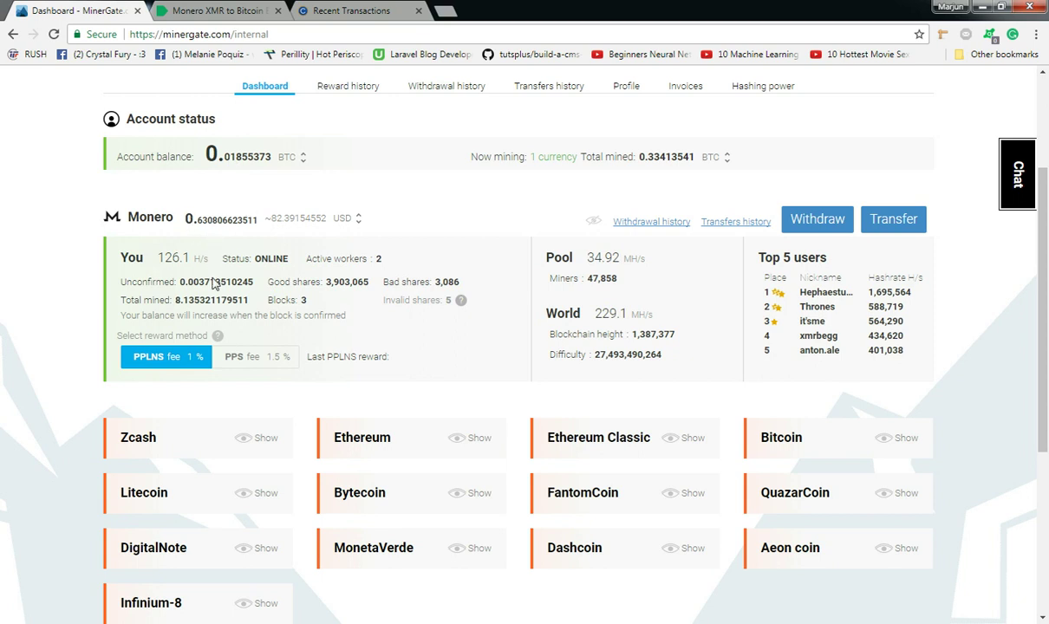
{"action": "left_click", "coordinate": [343, 219]}
{"action": "left_click", "coordinate": [340, 229]}
{"action": "left_click_drag", "start_coordinate": [186, 219], "coordinate": [258, 219]}
{"action": "right_click", "coordinate": [247, 224]}
{"action": "left_click", "coordinate": [262, 234]}
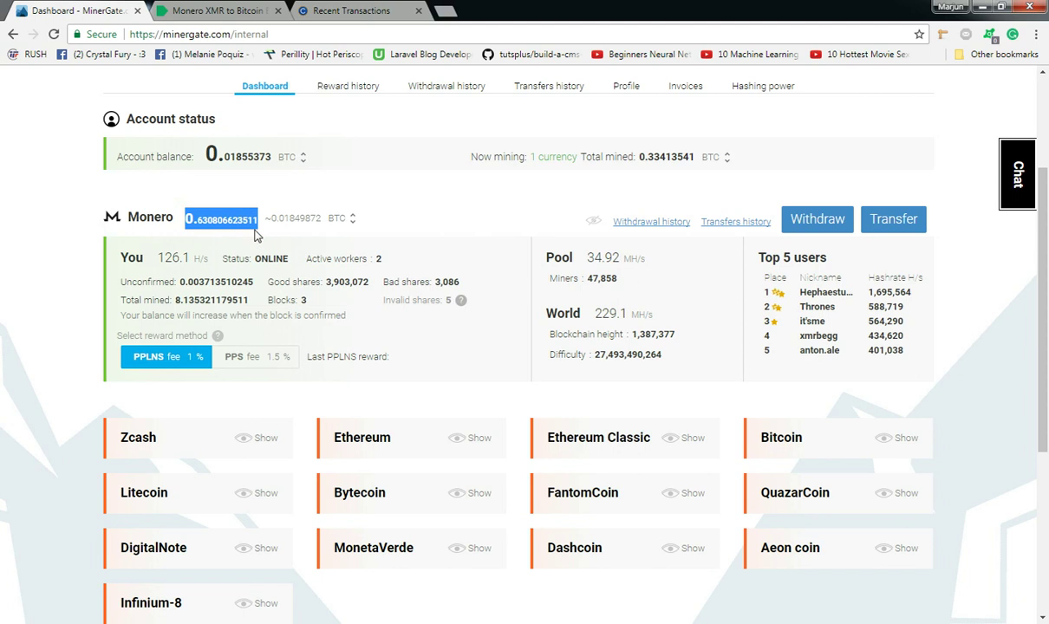
Step: Open the Monero withdrawal form and set the amount to send to 0.630806623511 XMR
{"action": "left_click", "coordinate": [809, 223]}
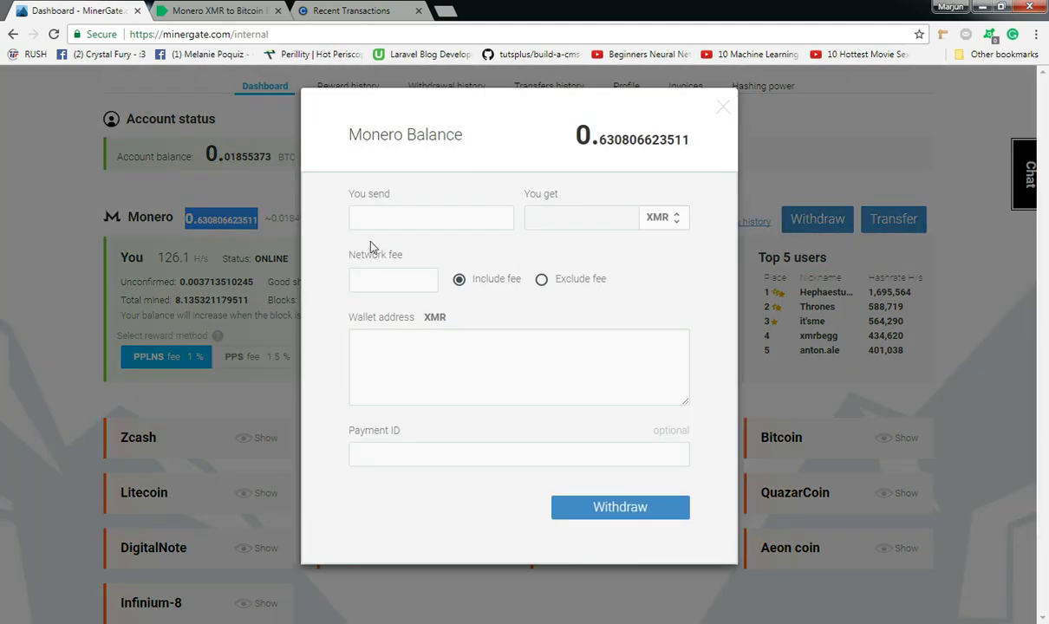
{"action": "left_click", "coordinate": [415, 216]}
{"action": "key", "text": "ctrl+v"}
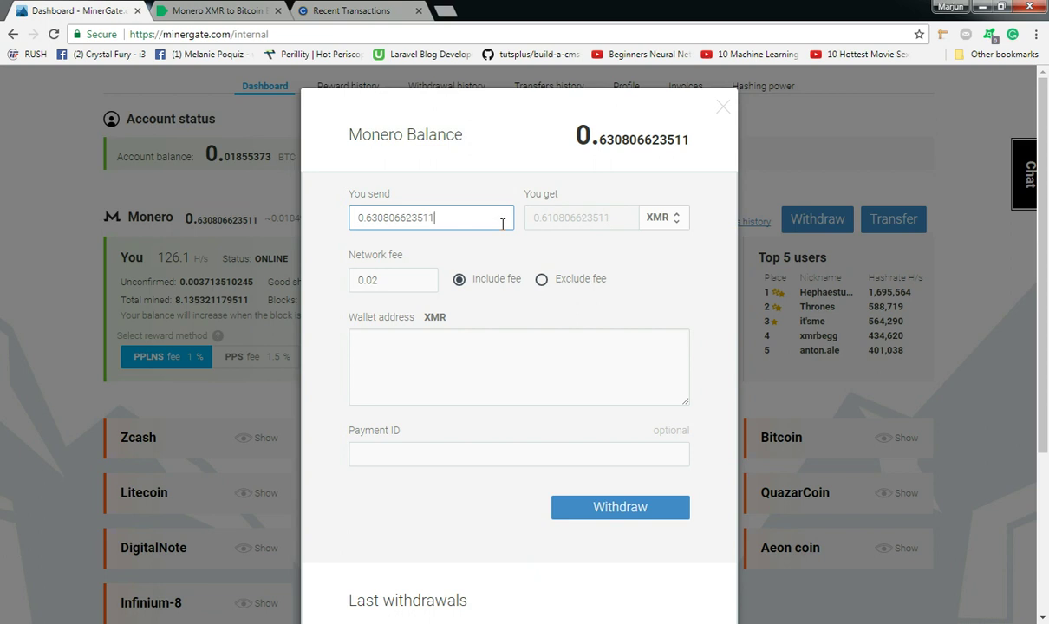
Step: Compare the Exclude fee and Include fee options for the withdrawal's network fee, ending on Include fee
{"action": "left_click", "coordinate": [541, 283]}
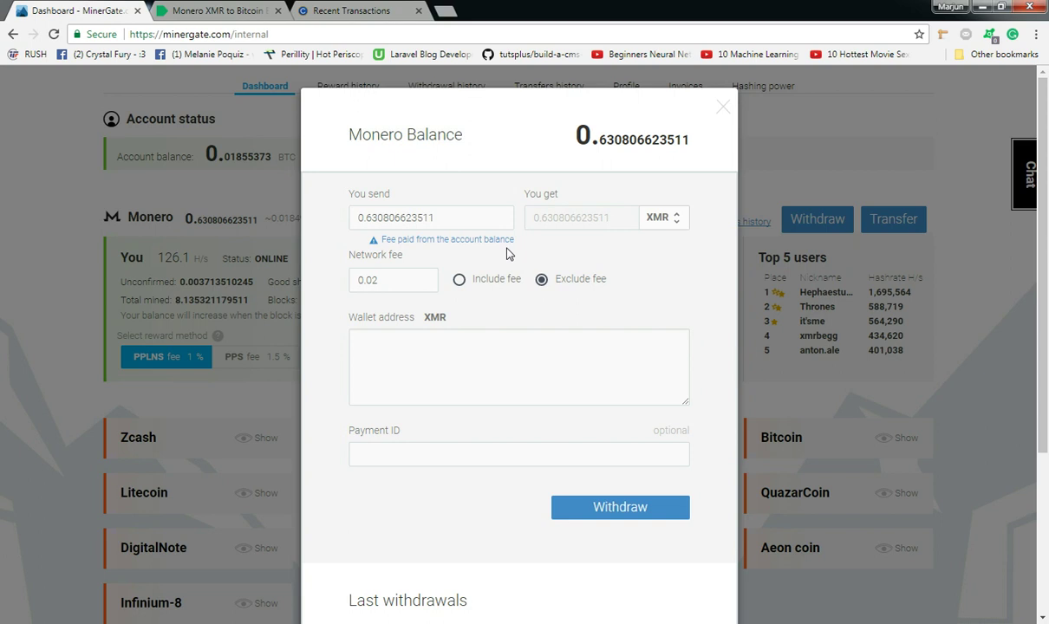
{"action": "left_click", "coordinate": [459, 281]}
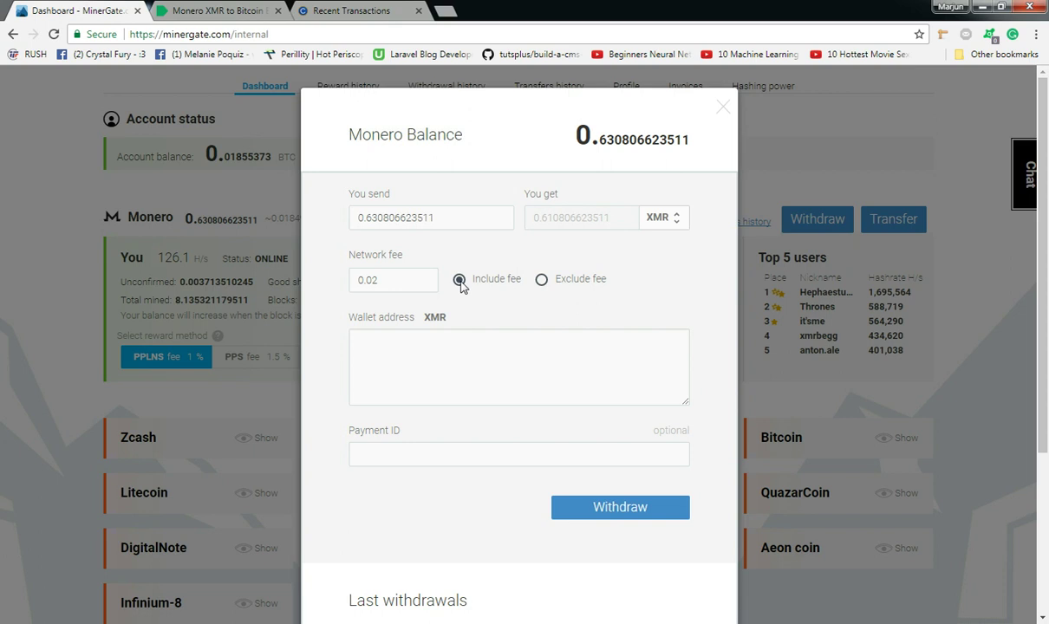
{"action": "left_click", "coordinate": [542, 282]}
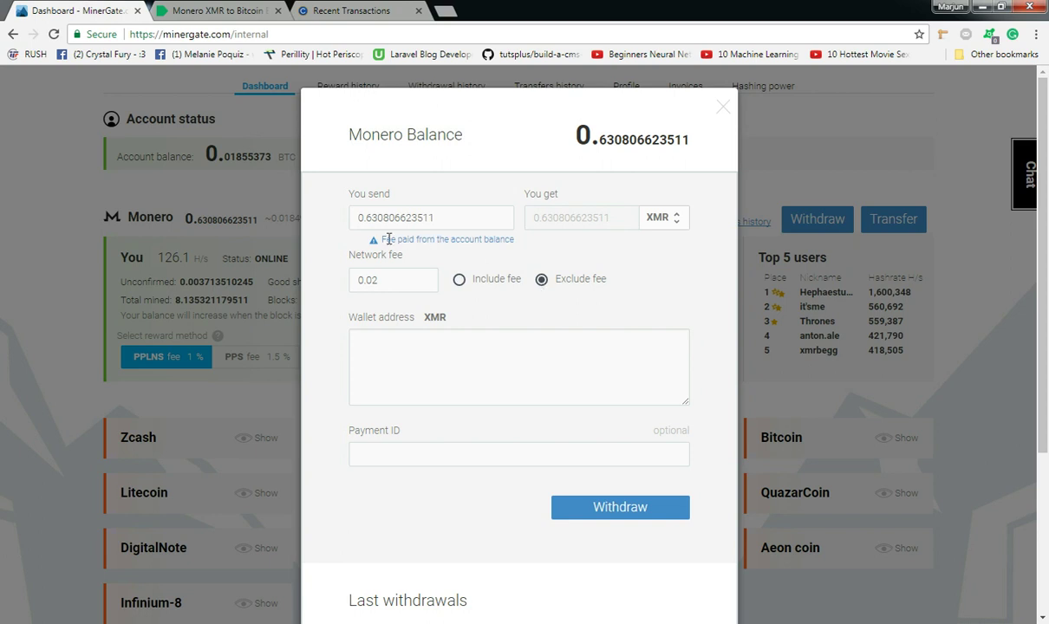
{"action": "left_click_drag", "start_coordinate": [366, 236], "coordinate": [490, 238]}
{"action": "left_click", "coordinate": [510, 245]}
{"action": "left_click", "coordinate": [459, 282]}
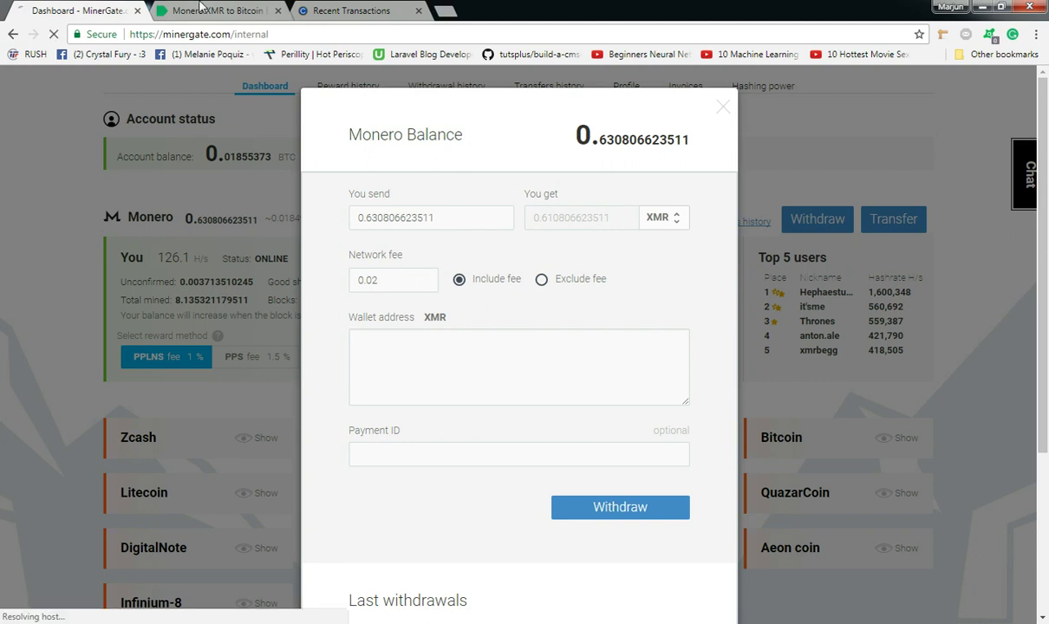
Step: Try to replace Changelly's exchange amount with the 0.630806623511 XMR withdrawal amount from MinerGate
{"action": "key", "text": "ctrl+Tab"}
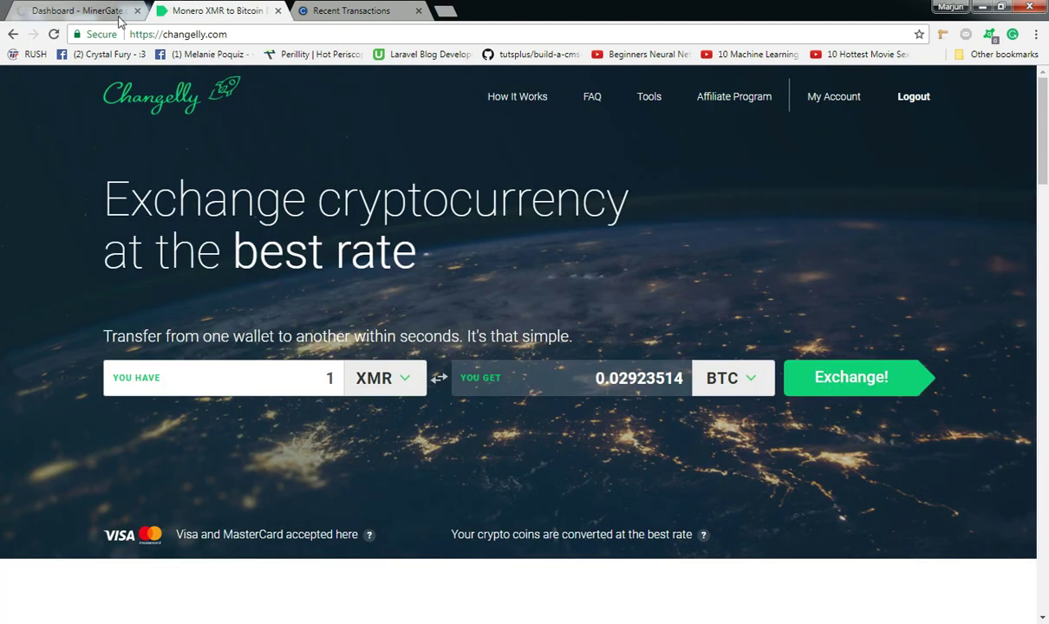
{"action": "double_click", "coordinate": [315, 375]}
{"action": "left_click", "coordinate": [63, 9]}
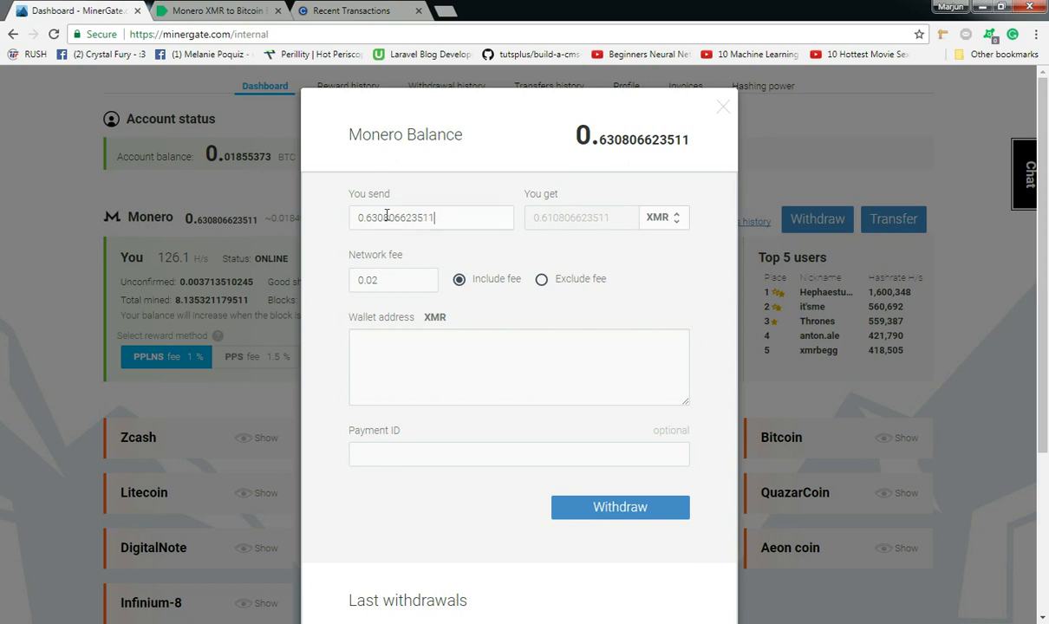
{"action": "left_click_drag", "start_coordinate": [442, 218], "coordinate": [327, 218]}
{"action": "left_click", "coordinate": [186, 10]}
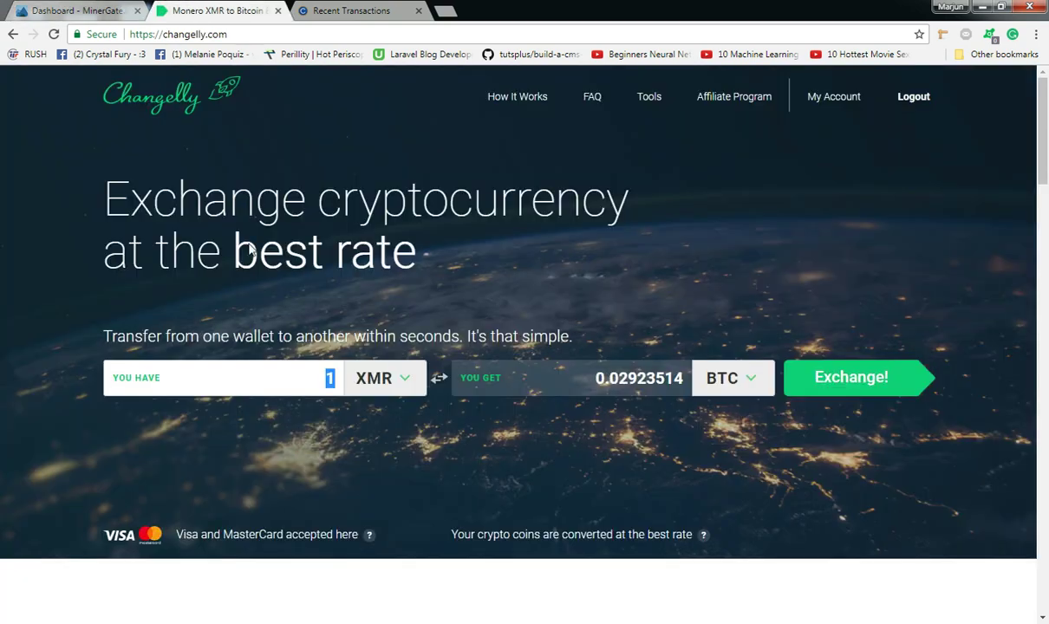
{"action": "key", "text": "ctrl+v"}
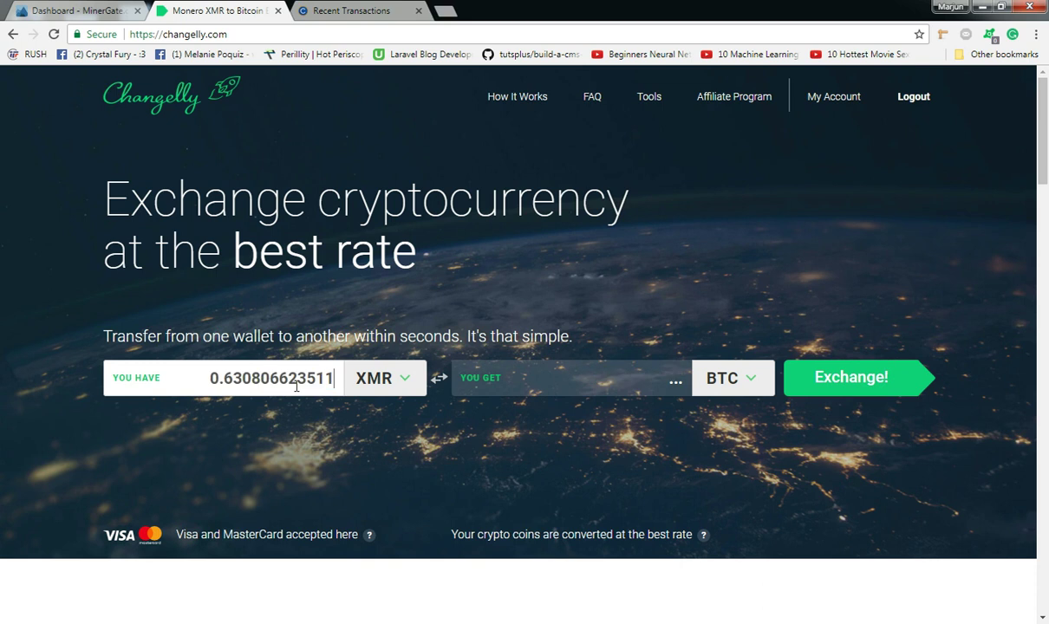
{"action": "key", "text": "ctrl+v"}
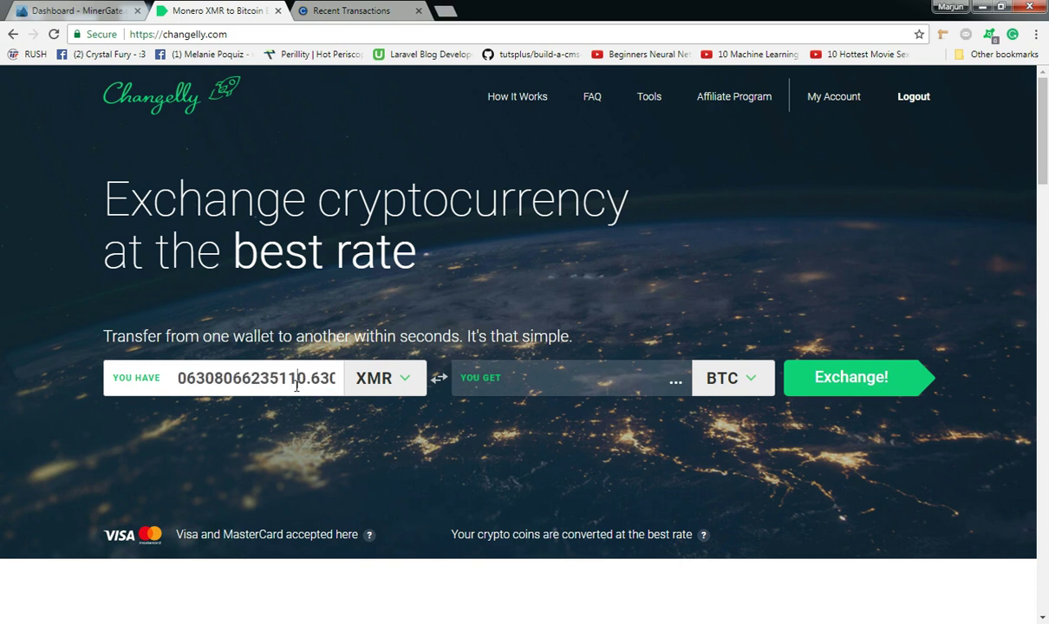
Step: Clear the entire XMR amount from Changelly's exchange form
{"action": "double_click", "coordinate": [295, 386]}
{"action": "left_click", "coordinate": [296, 387]}
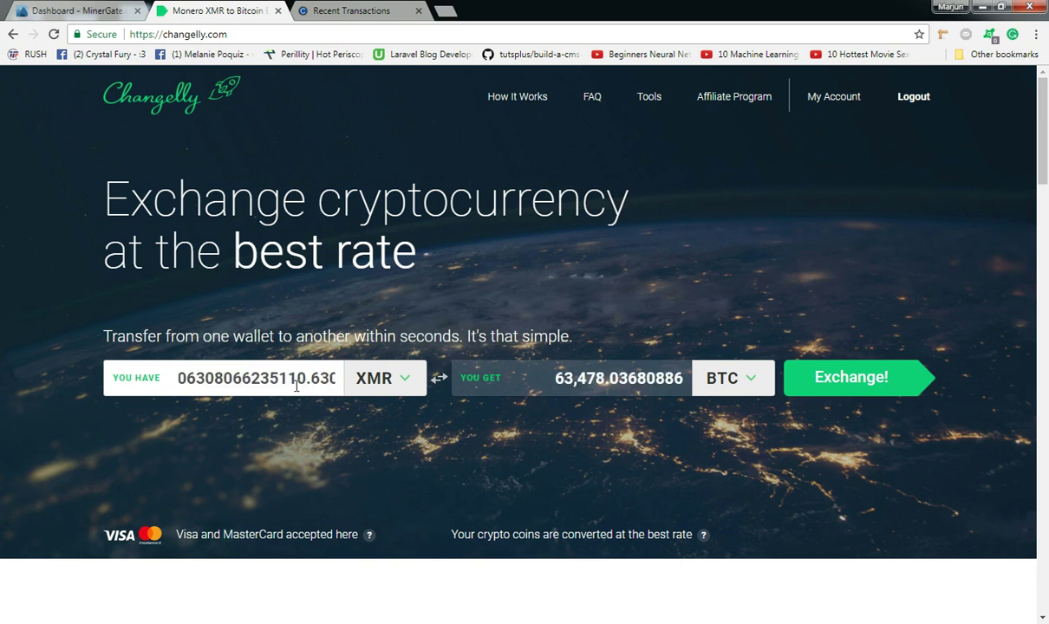
{"action": "key", "text": "End"}
{"action": "key", "text": "BackSpace"}
{"action": "key", "text": "BackSpace"}
{"action": "key", "text": "BackSpace"}
{"action": "key", "text": "BackSpace"}
{"action": "key", "text": "BackSpace"}
{"action": "key", "text": "BackSpace"}
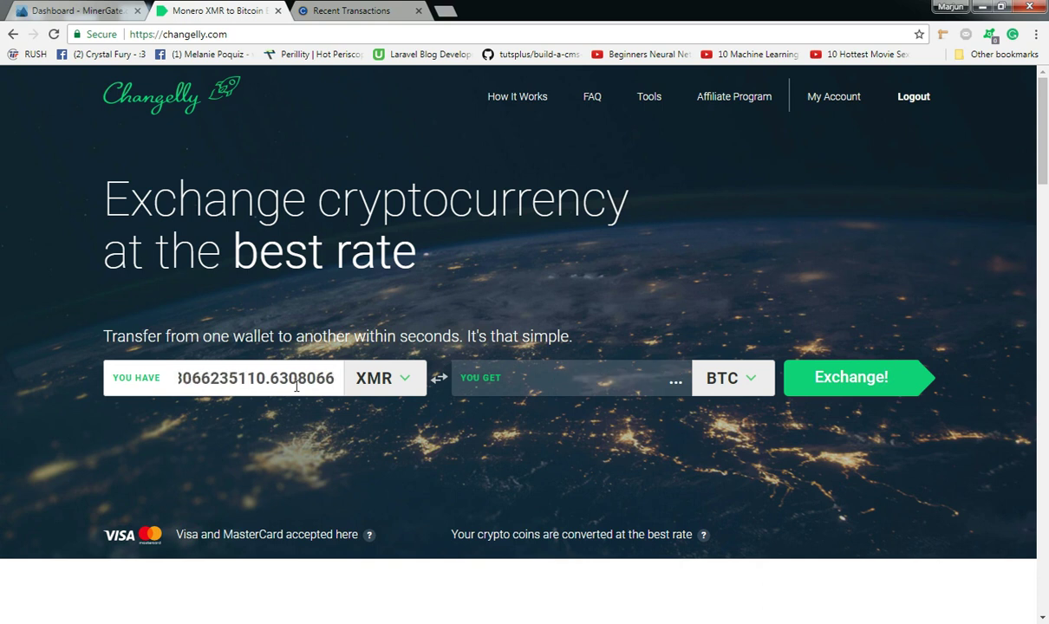
{"action": "key", "text": "BackSpace"}
{"action": "key", "text": "BackSpace"}
{"action": "key", "text": "BackSpace"}
{"action": "key", "text": "BackSpace"}
{"action": "key", "text": "BackSpace"}
{"action": "key", "text": "BackSpace"}
{"action": "key", "text": "BackSpace"}
{"action": "key", "text": "BackSpace"}
{"action": "key", "text": "BackSpace"}
{"action": "key", "text": "BackSpace"}
{"action": "key", "text": "BackSpace"}
{"action": "key", "text": "BackSpace"}
{"action": "key", "text": "BackSpace"}
{"action": "key", "text": "BackSpace"}
{"action": "key", "text": "BackSpace"}
{"action": "key", "text": "BackSpace"}
{"action": "key", "text": "BackSpace"}
{"action": "key", "text": "BackSpace"}
{"action": "key", "text": "BackSpace"}
{"action": "key", "text": "BackSpace"}
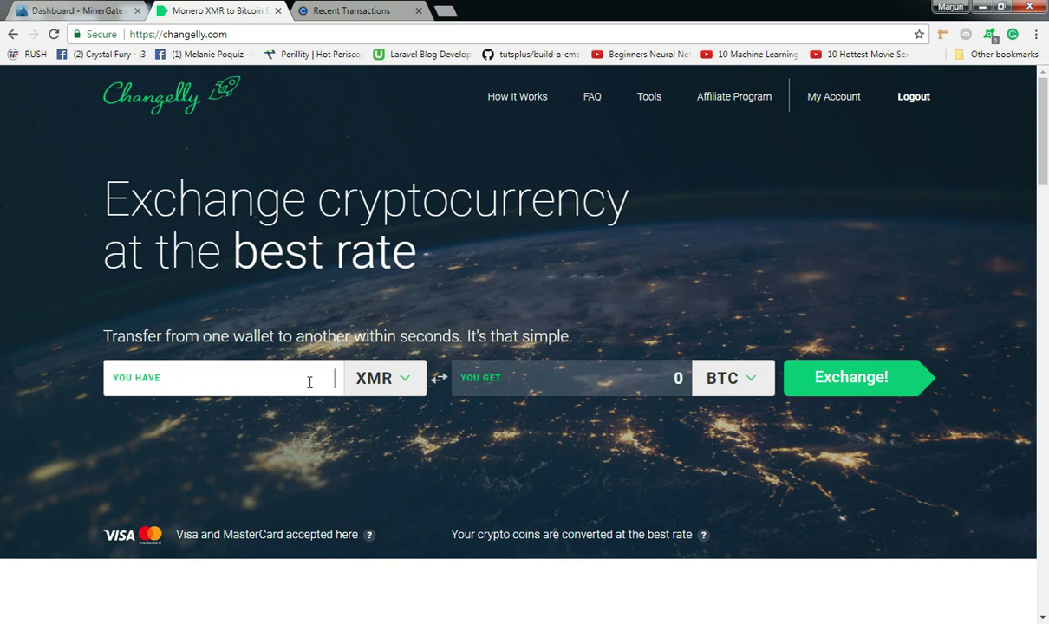
Step: Enter MinerGate's withdrawal amount of 0.630806623511 XMR as the amount to exchange on Changelly and check it against the withdrawal form
{"action": "left_click", "coordinate": [78, 10]}
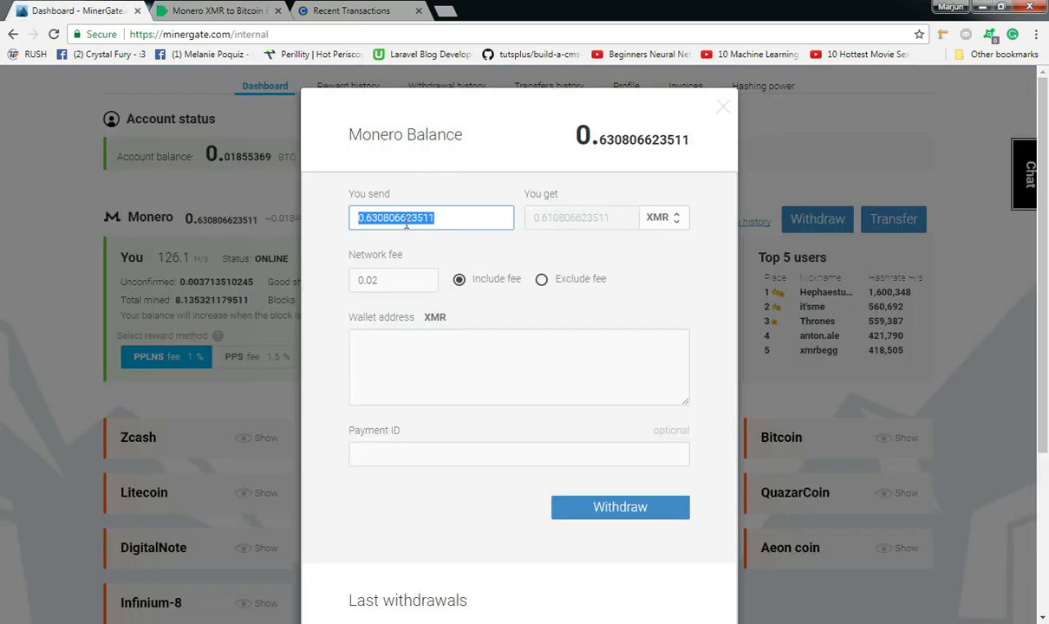
{"action": "left_click", "coordinate": [234, 8]}
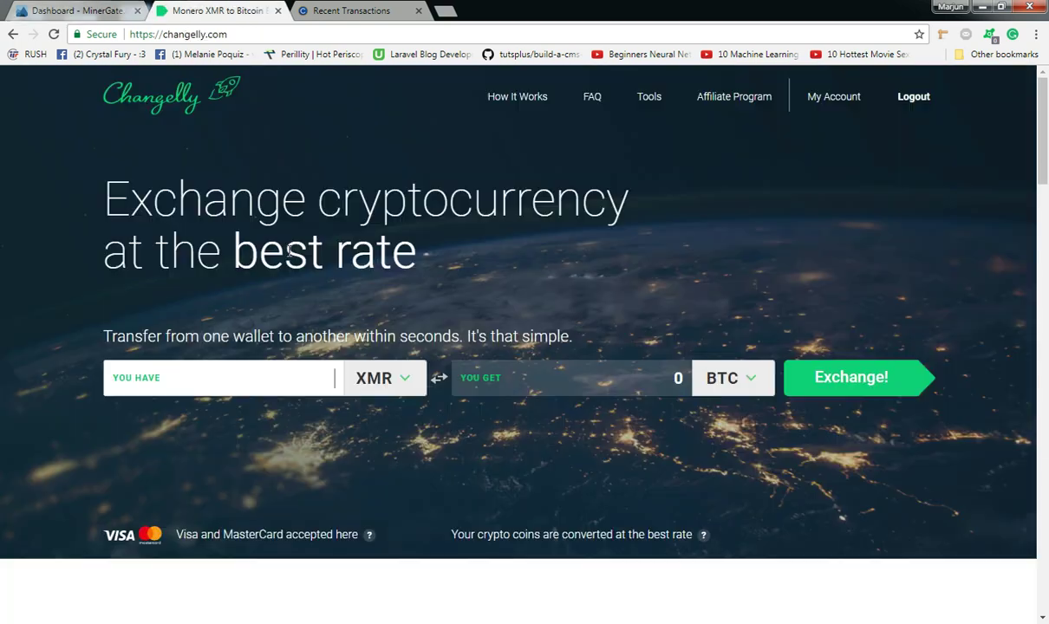
{"action": "right_click", "coordinate": [307, 378]}
{"action": "left_click", "coordinate": [334, 465]}
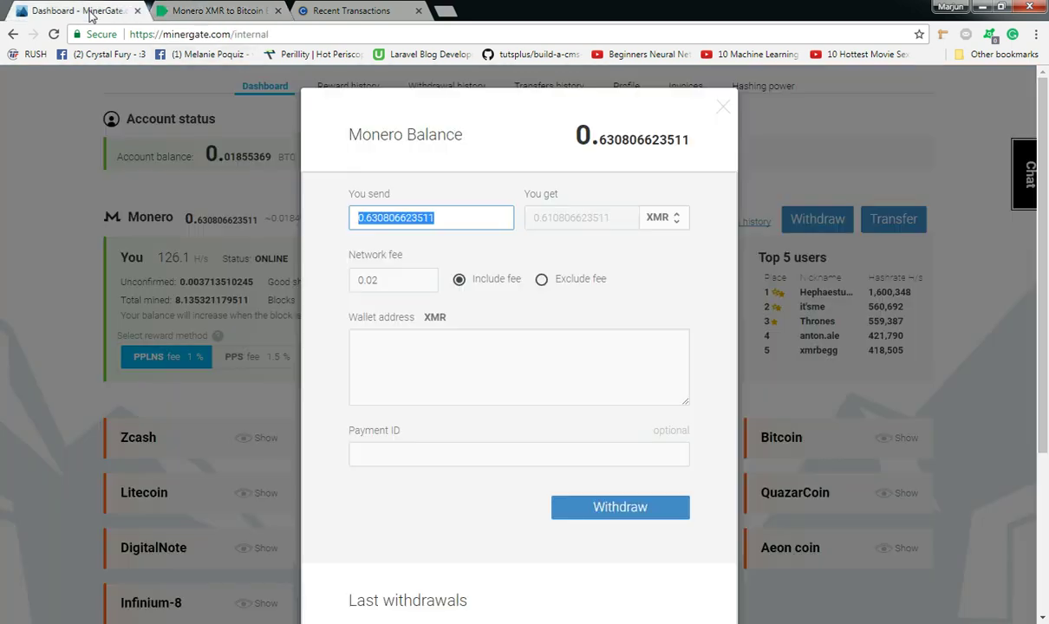
{"action": "left_click", "coordinate": [88, 15]}
{"action": "left_click", "coordinate": [203, 13]}
Step: Start the XMR to BTC exchange and accept the transfer amounts to reach the recipient BTC address entry
{"action": "left_click", "coordinate": [836, 384]}
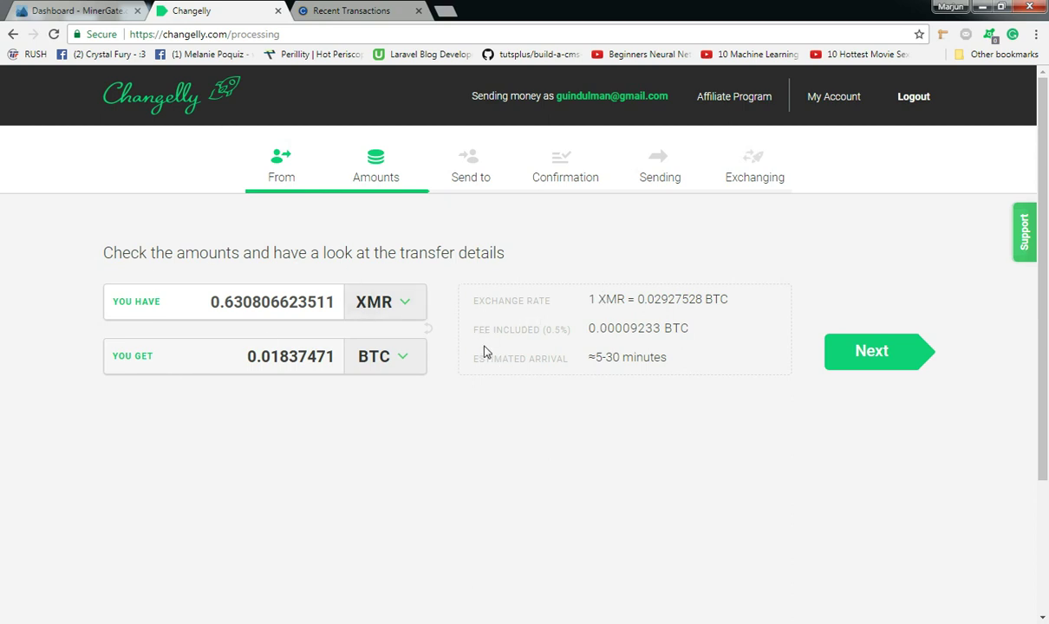
{"action": "left_click", "coordinate": [862, 361]}
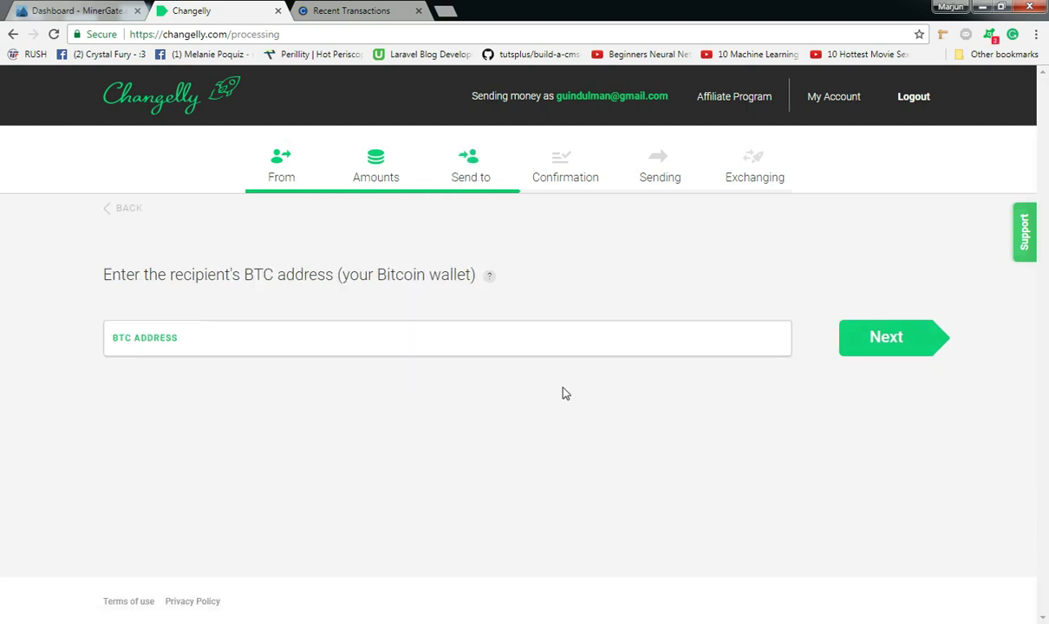
{"action": "left_click", "coordinate": [473, 342]}
{"action": "left_click_drag", "start_coordinate": [114, 340], "coordinate": [176, 338]}
{"action": "left_click", "coordinate": [167, 304]}
Step: Switch to the coins.ph wallet, show the Bitcoin wallet's receiving address and copy it
{"action": "left_click", "coordinate": [379, 8]}
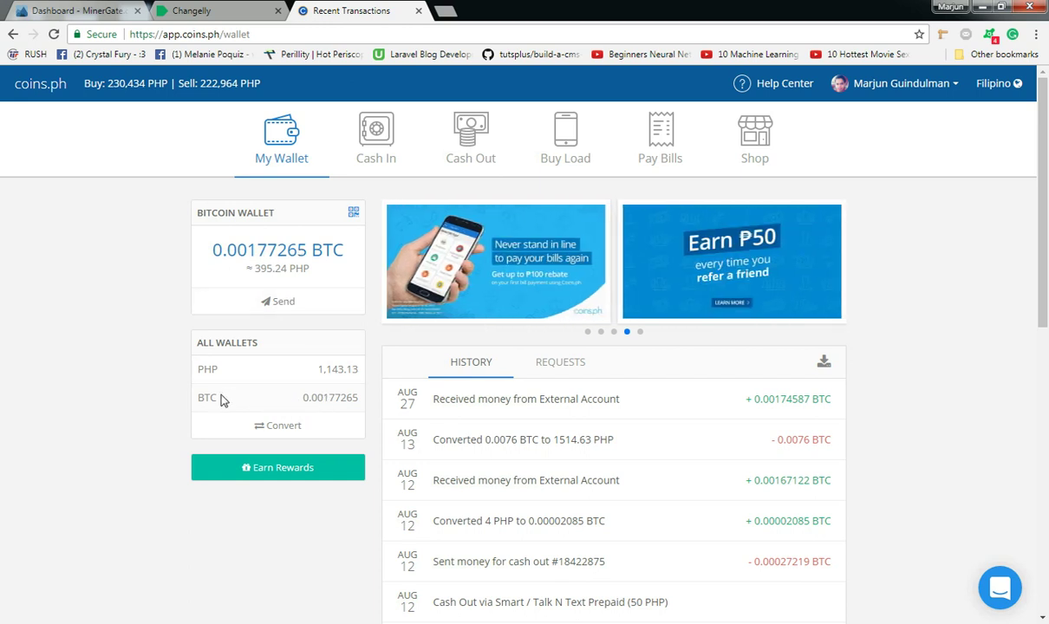
{"action": "left_click", "coordinate": [352, 212]}
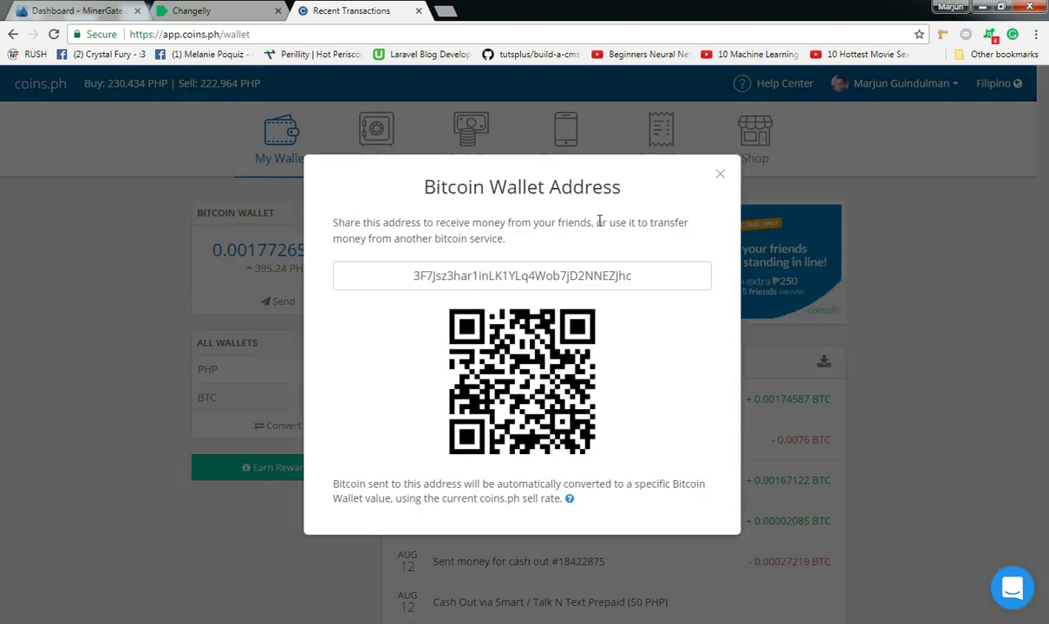
{"action": "double_click", "coordinate": [517, 275]}
{"action": "right_click", "coordinate": [519, 276]}
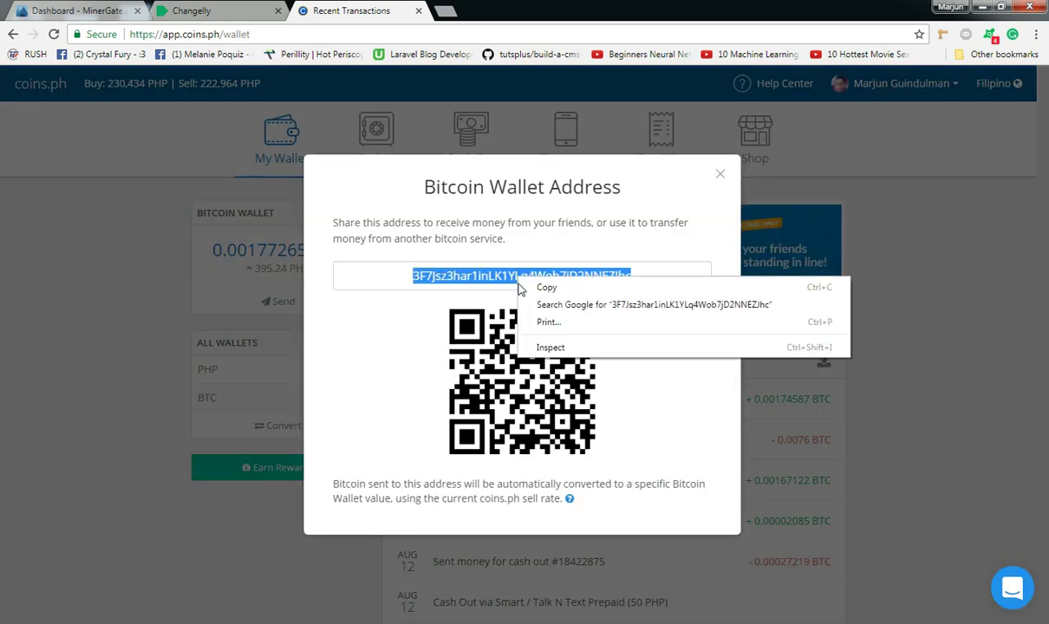
{"action": "left_click", "coordinate": [544, 287]}
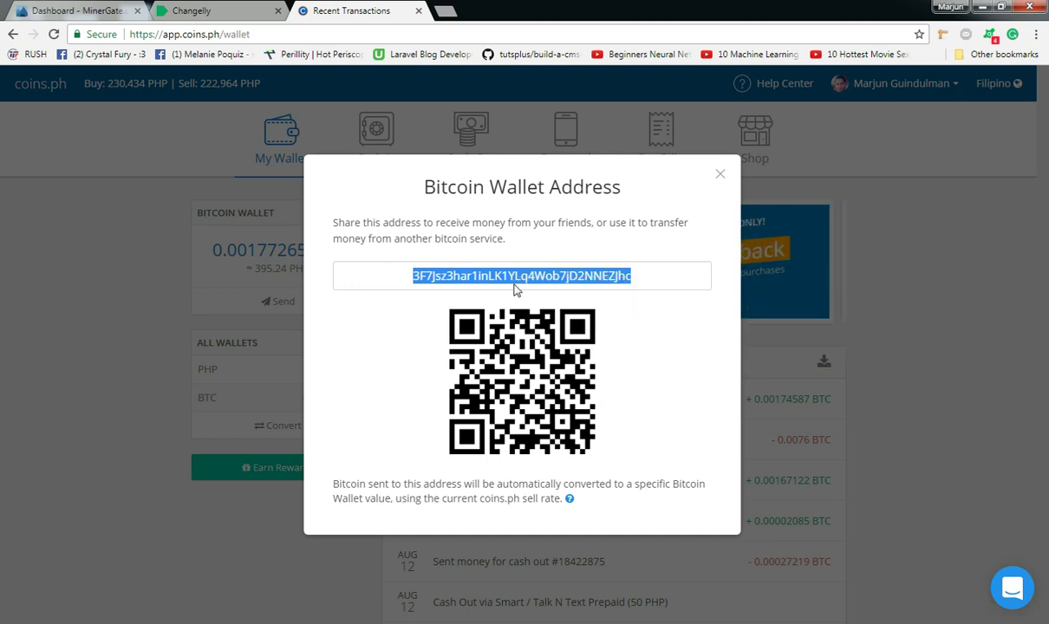
Step: Paste the copied Bitcoin wallet address as Changelly's recipient BTC address, check it against coins.ph and proceed to the confirmation
{"action": "left_click", "coordinate": [244, 8]}
{"action": "right_click", "coordinate": [266, 343]}
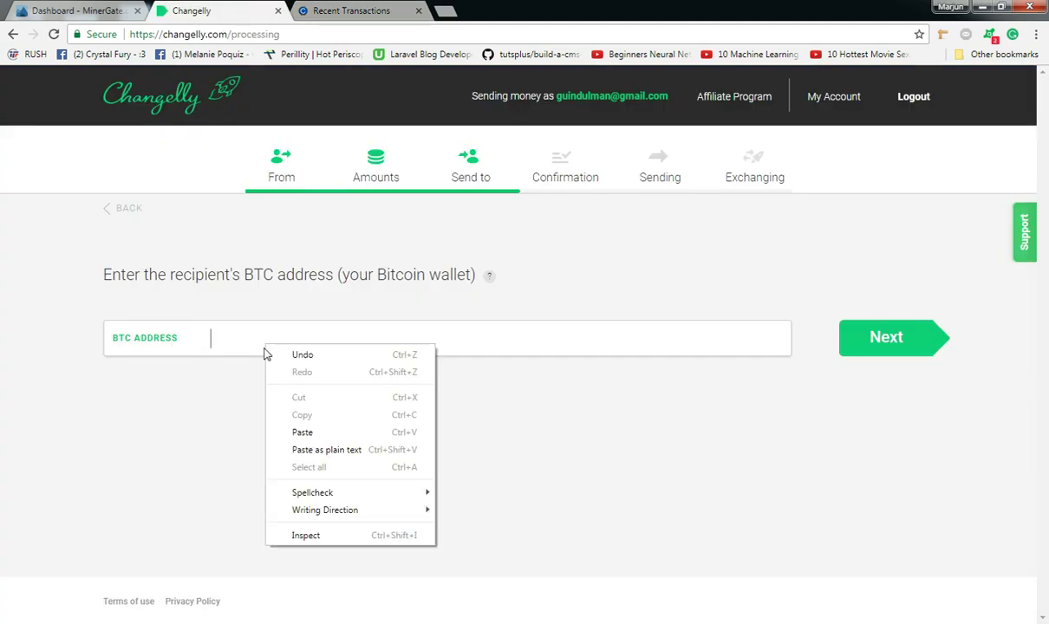
{"action": "left_click", "coordinate": [295, 433]}
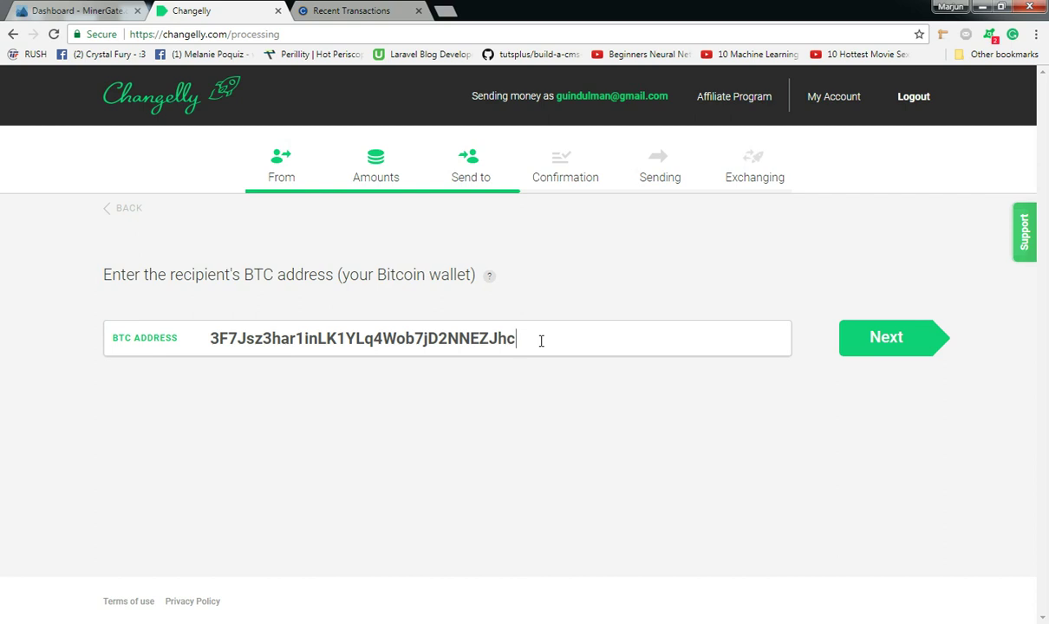
{"action": "key", "text": "ctrl+Tab"}
{"action": "key", "text": "ctrl+shift+Tab"}
{"action": "left_click", "coordinate": [862, 342]}
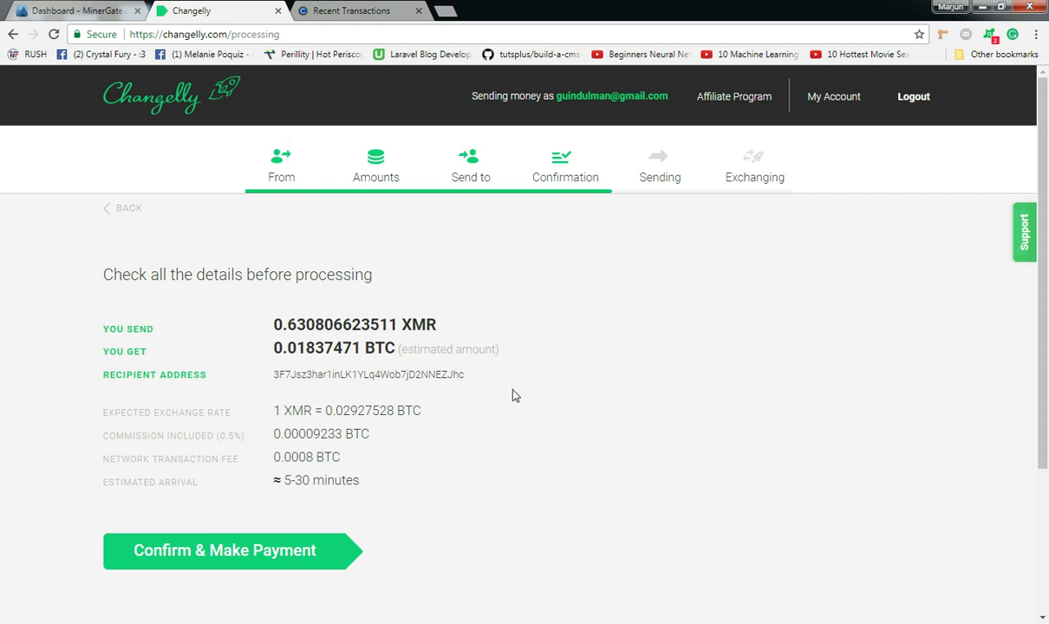
Step: Review the exchange details and estimated arrival, confirm the payment and view the XMR deposit address
{"action": "scroll", "coordinate": [512, 395], "scroll_direction": "down", "scroll_amount": 1}
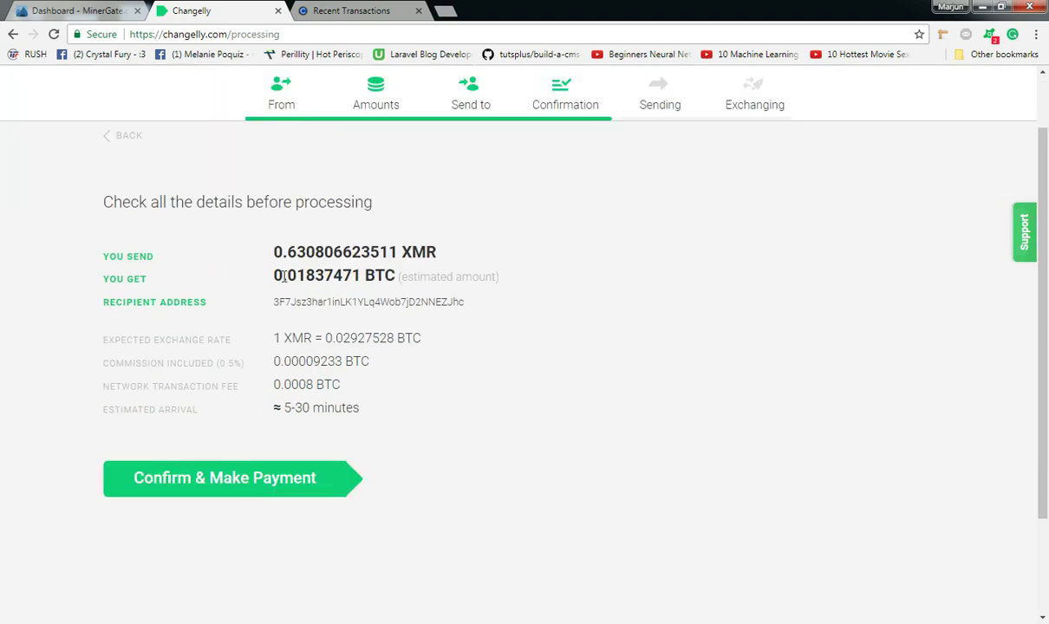
{"action": "left_click_drag", "start_coordinate": [285, 411], "coordinate": [363, 410]}
{"action": "left_click", "coordinate": [366, 279]}
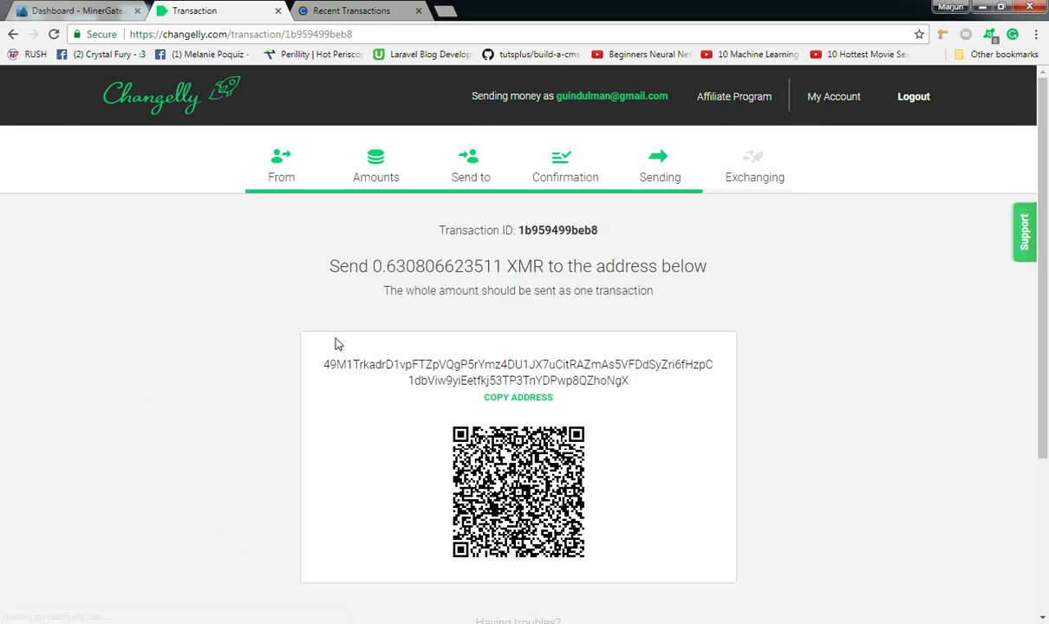
{"action": "scroll", "coordinate": [537, 329], "scroll_direction": "down", "scroll_amount": 1}
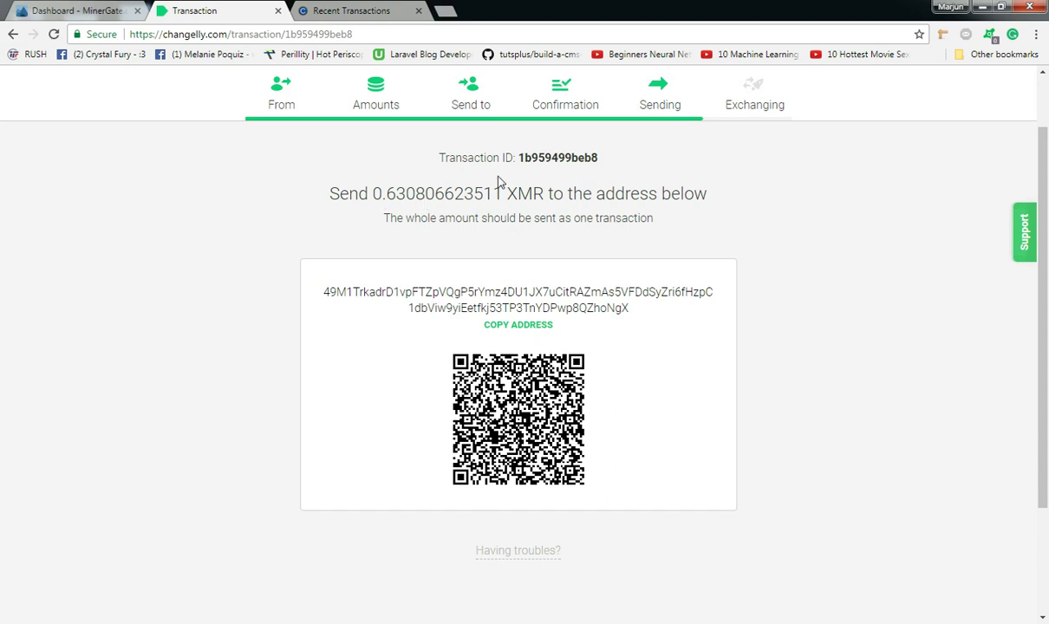
Step: Copy Changelly's XMR deposit address and paste it as the wallet address in MinerGate's Monero withdrawal form
{"action": "left_click", "coordinate": [102, 12]}
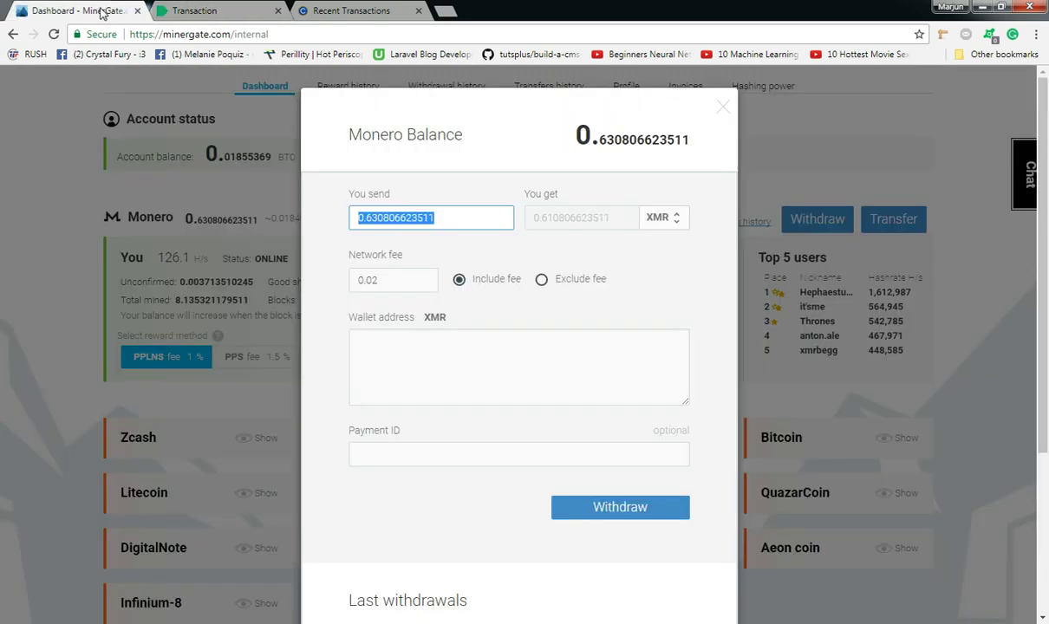
{"action": "left_click", "coordinate": [445, 354]}
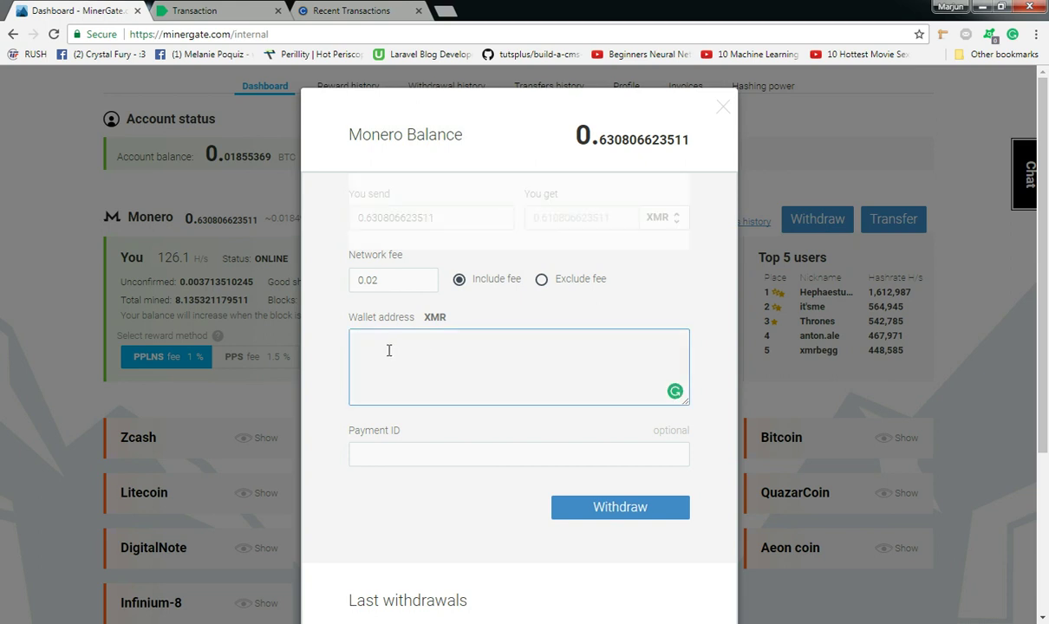
{"action": "left_click", "coordinate": [339, 10]}
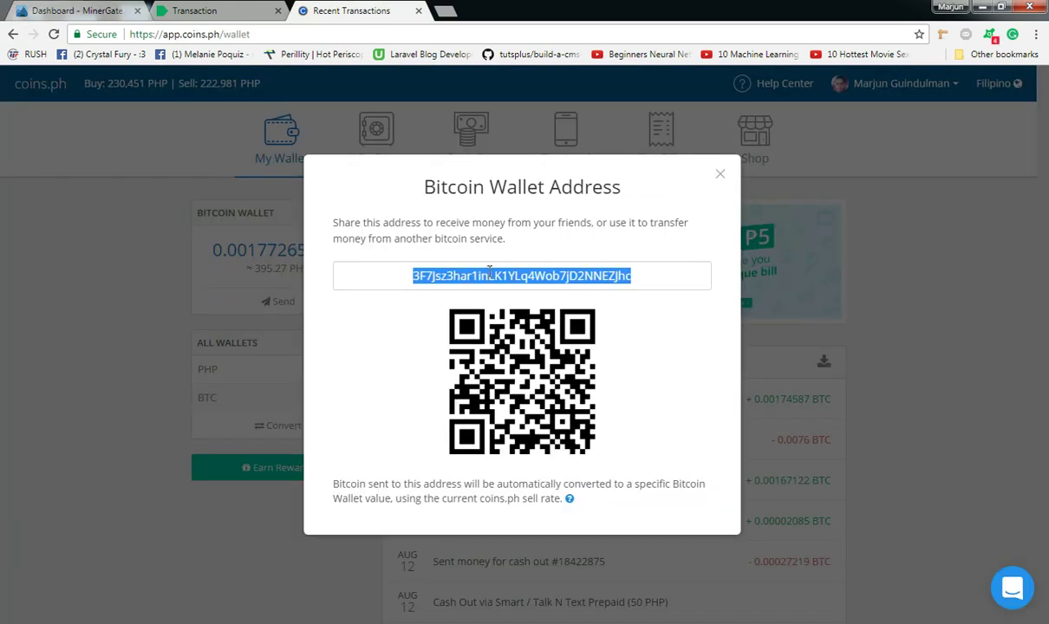
{"action": "left_click", "coordinate": [202, 10]}
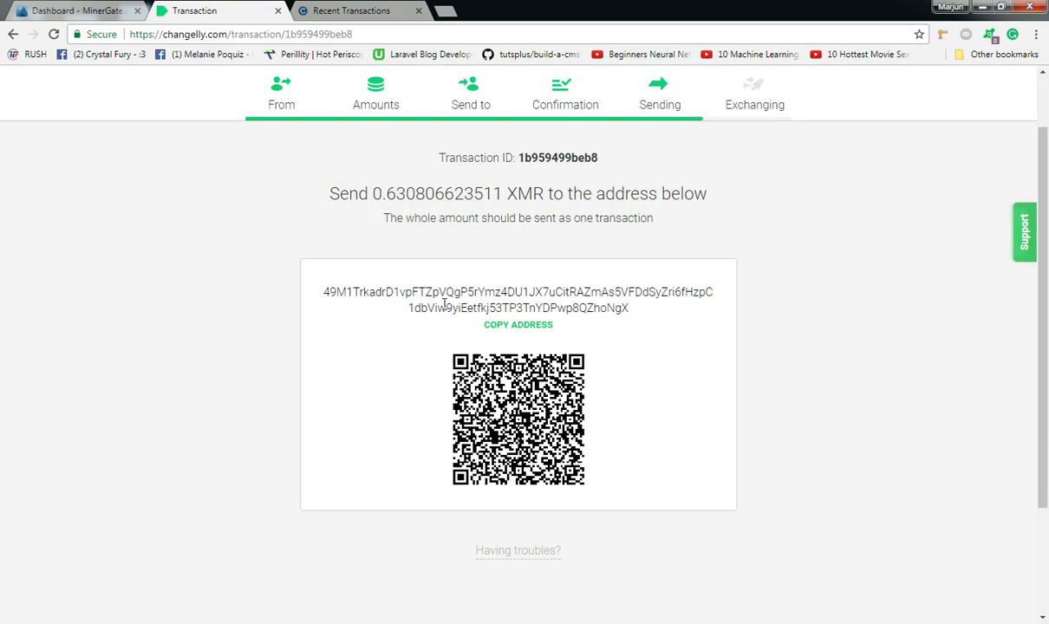
{"action": "left_click_drag", "start_coordinate": [329, 293], "coordinate": [624, 309]}
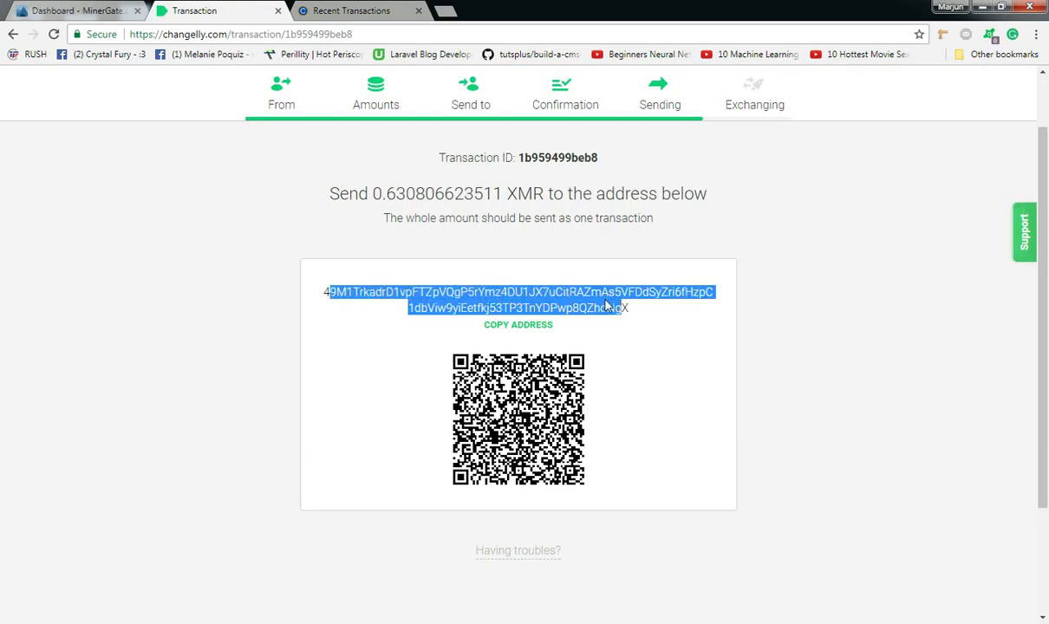
{"action": "left_click", "coordinate": [620, 310]}
{"action": "left_click", "coordinate": [524, 329]}
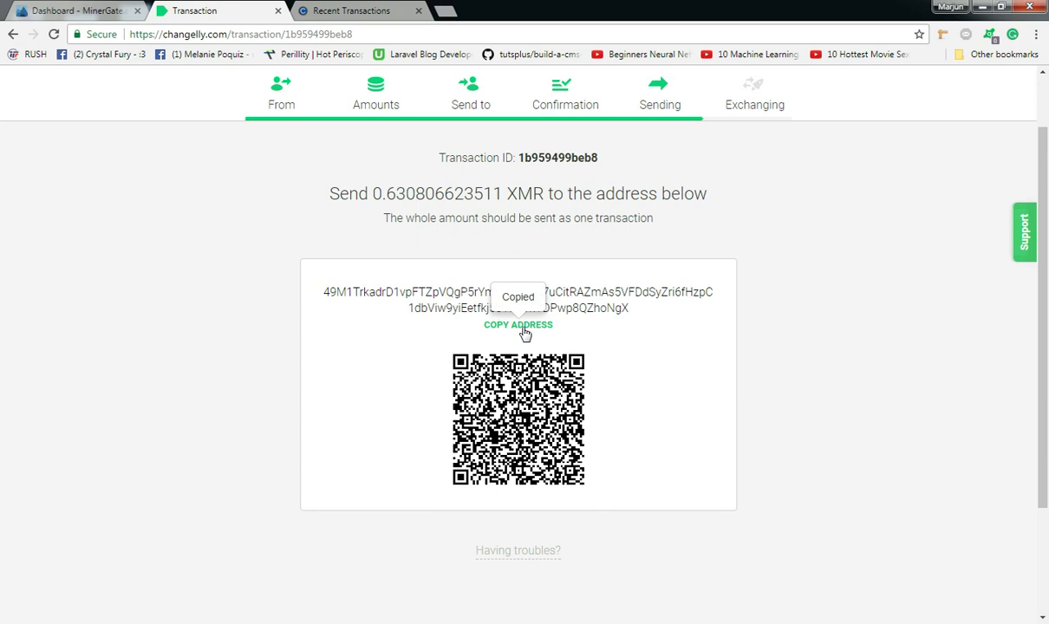
{"action": "left_click", "coordinate": [104, 14]}
{"action": "right_click", "coordinate": [401, 345]}
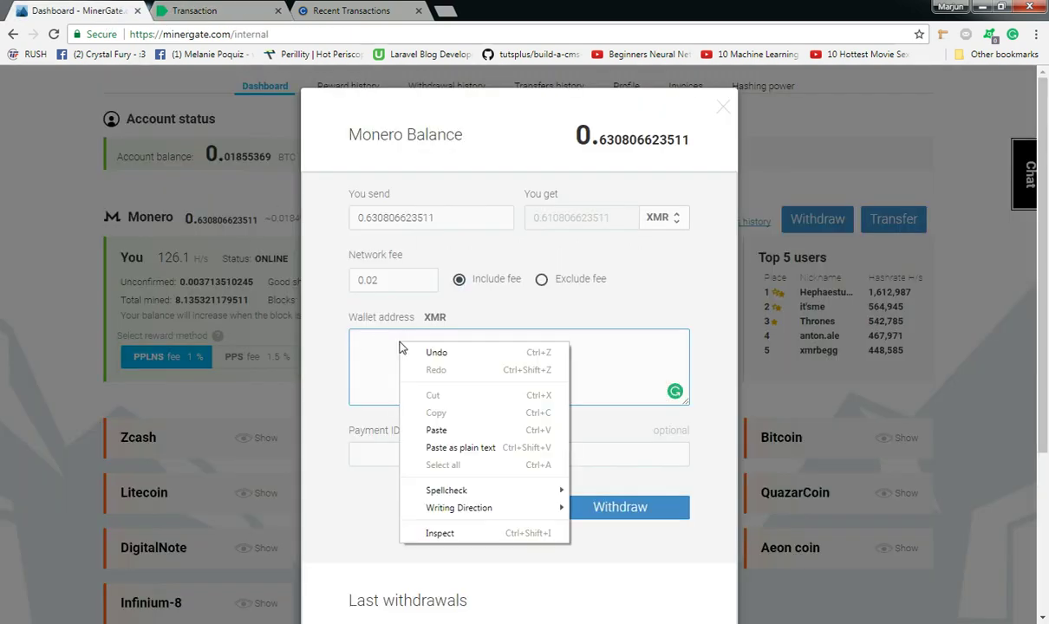
{"action": "left_click", "coordinate": [425, 422]}
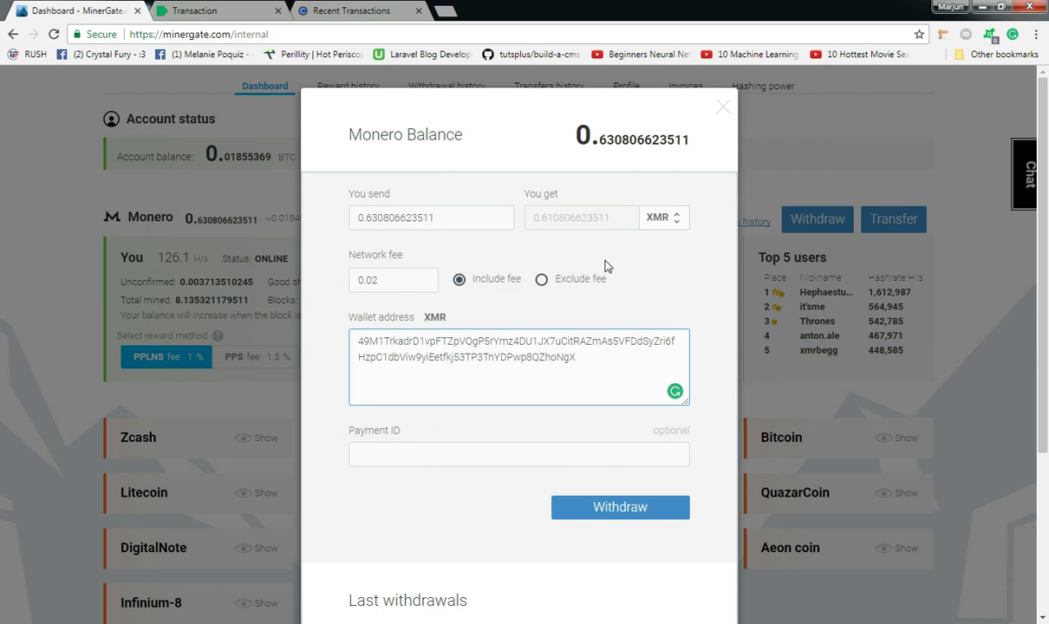
Step: Compare the XMR amount Changelly requests with MinerGate's send and receive amounts, and view Changelly's troubleshooting options
{"action": "left_click", "coordinate": [192, 10]}
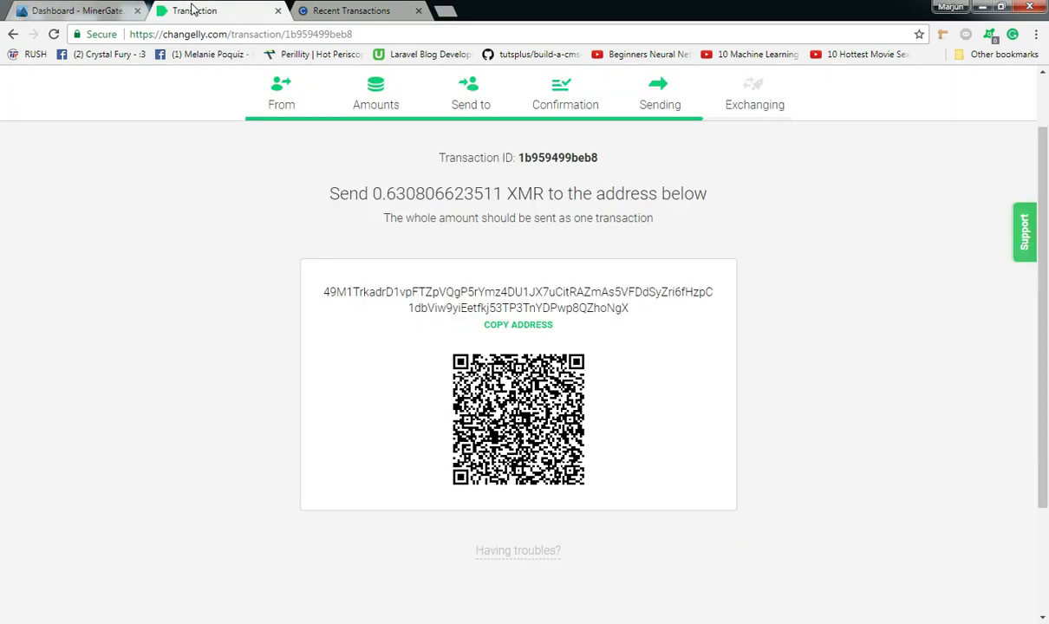
{"action": "left_click", "coordinate": [99, 11]}
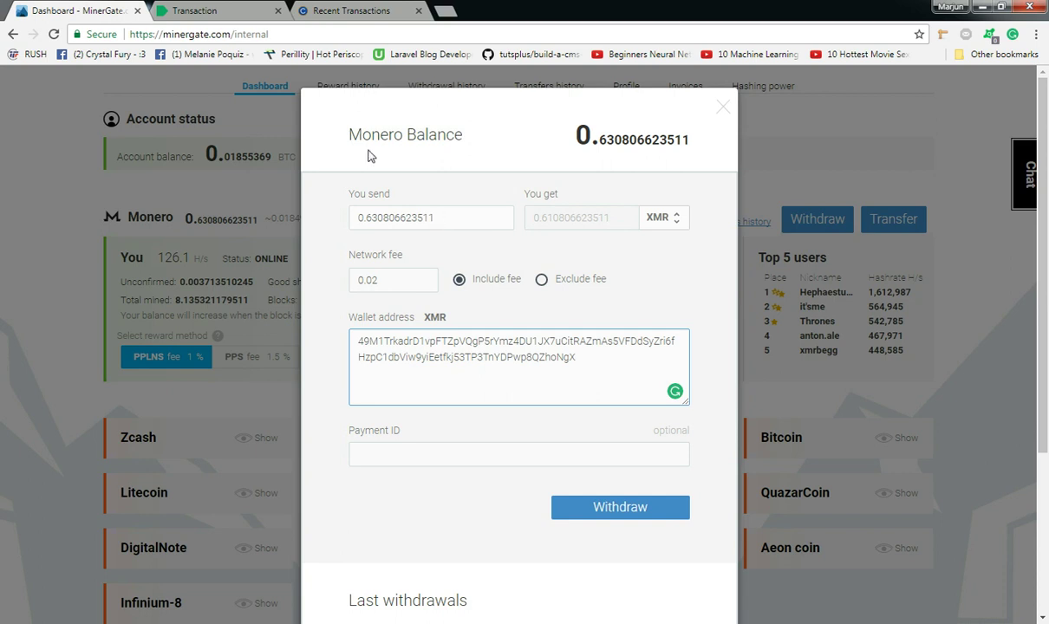
{"action": "left_click", "coordinate": [214, 12]}
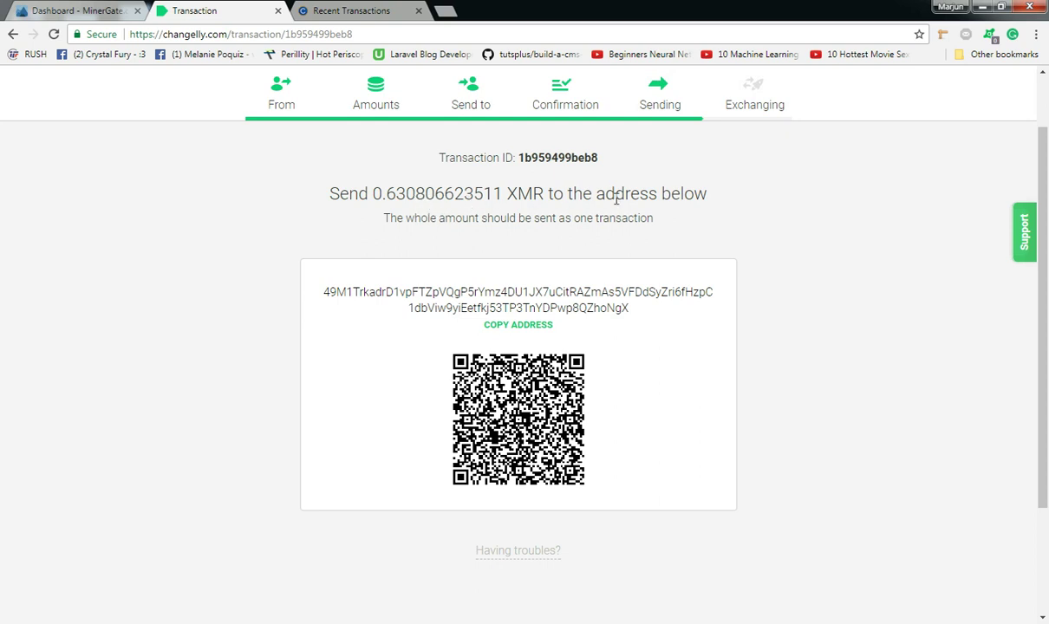
{"action": "left_click", "coordinate": [93, 13]}
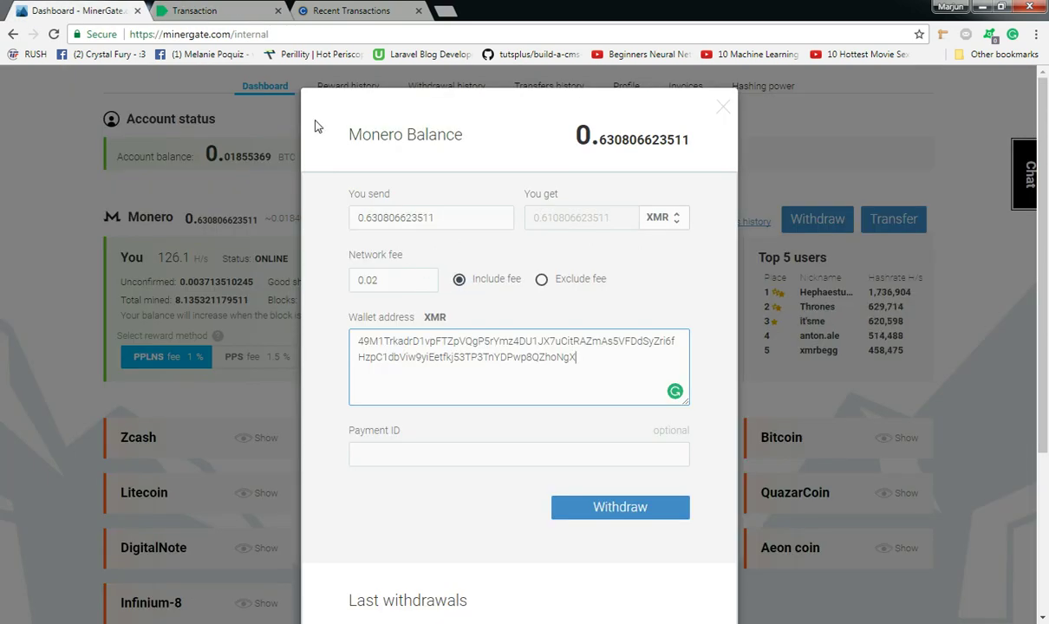
{"action": "left_click", "coordinate": [229, 11]}
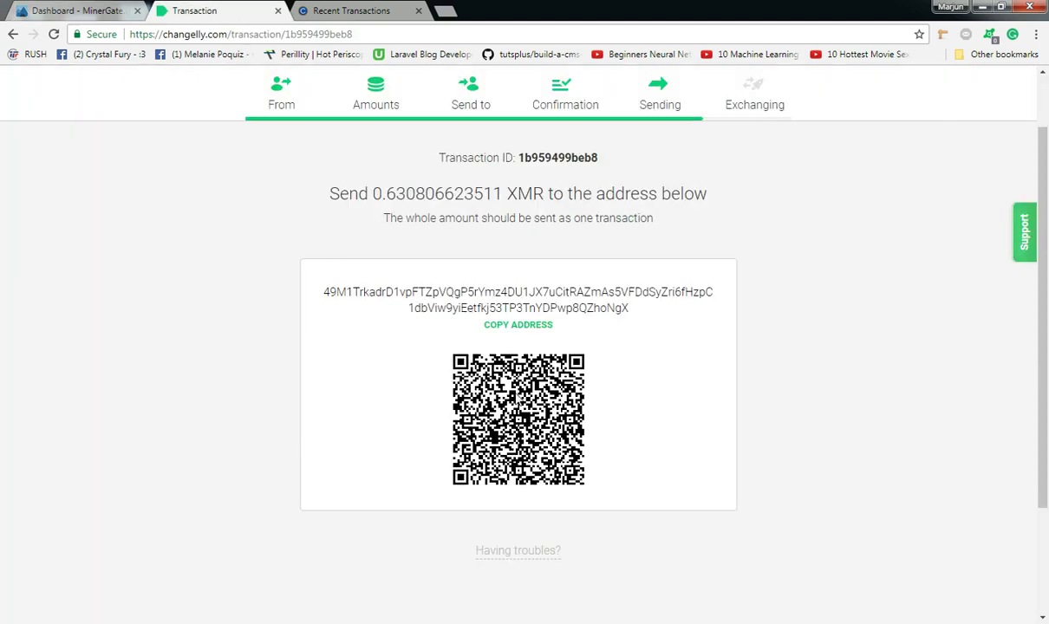
{"action": "scroll", "coordinate": [693, 363], "scroll_direction": "down", "scroll_amount": 3}
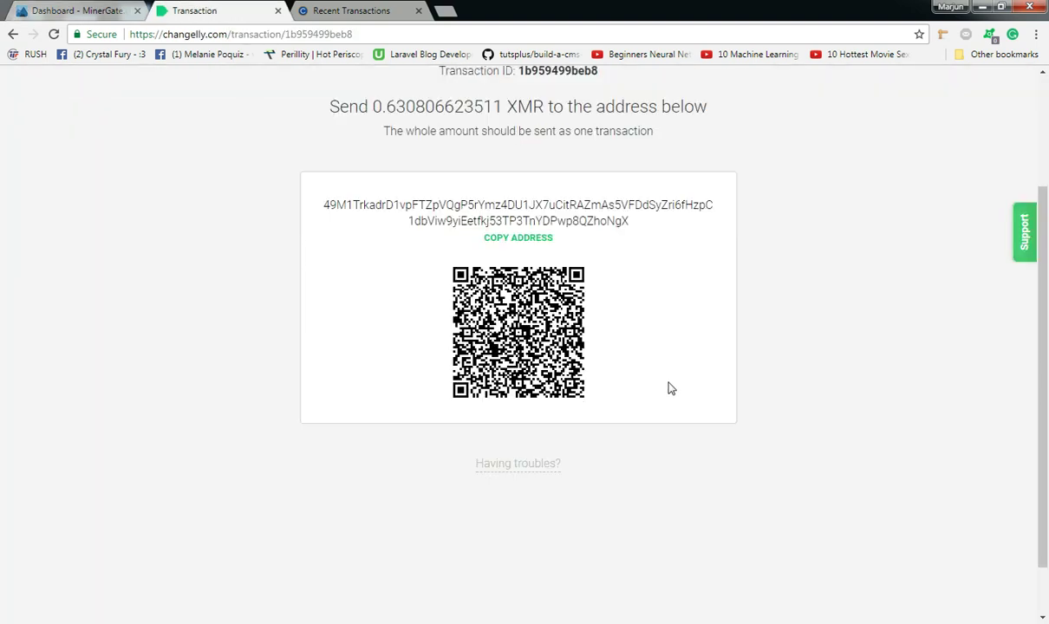
{"action": "left_click", "coordinate": [528, 407]}
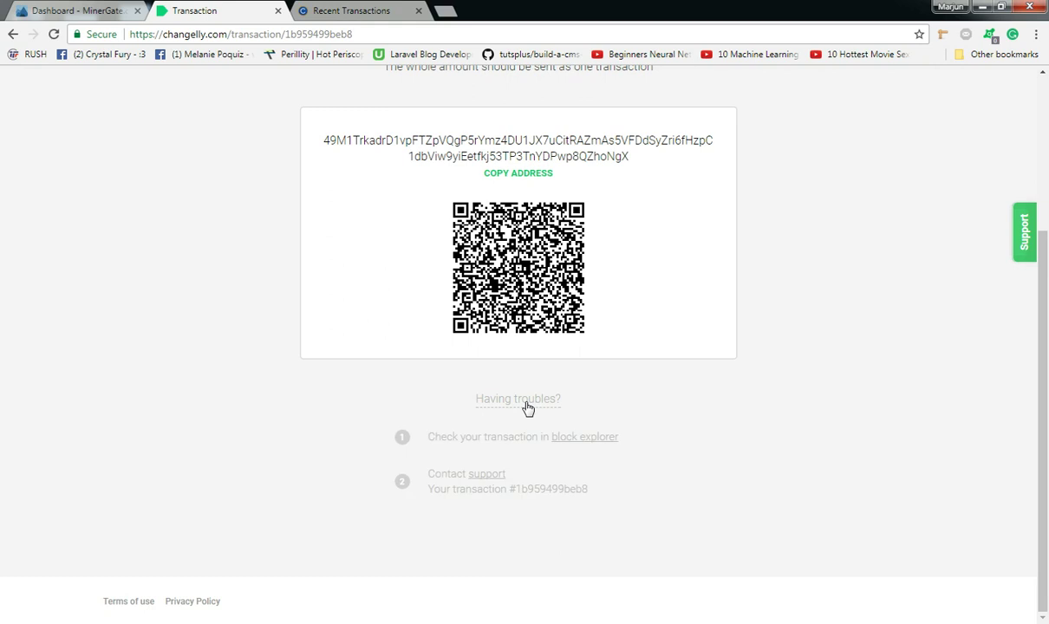
{"action": "scroll", "coordinate": [611, 364], "scroll_direction": "up", "scroll_amount": 3}
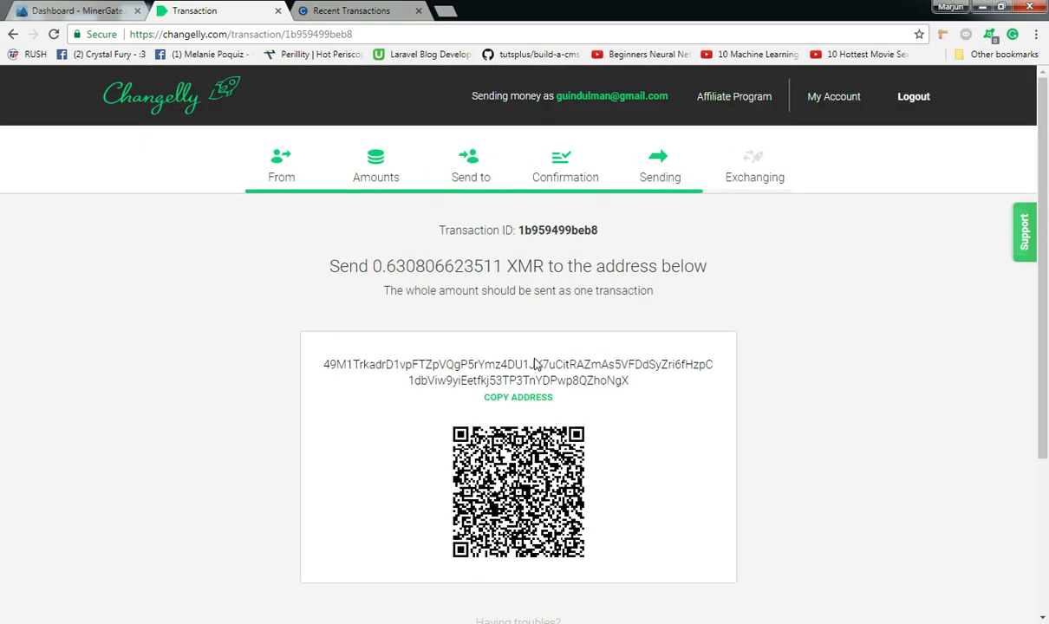
{"action": "left_click", "coordinate": [94, 12]}
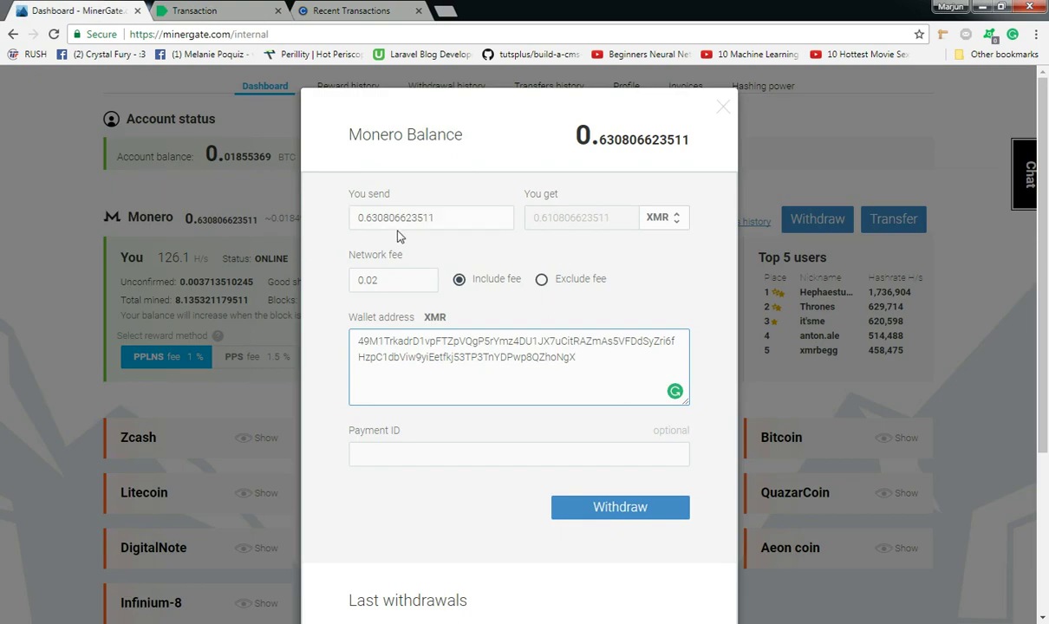
{"action": "left_click", "coordinate": [451, 223]}
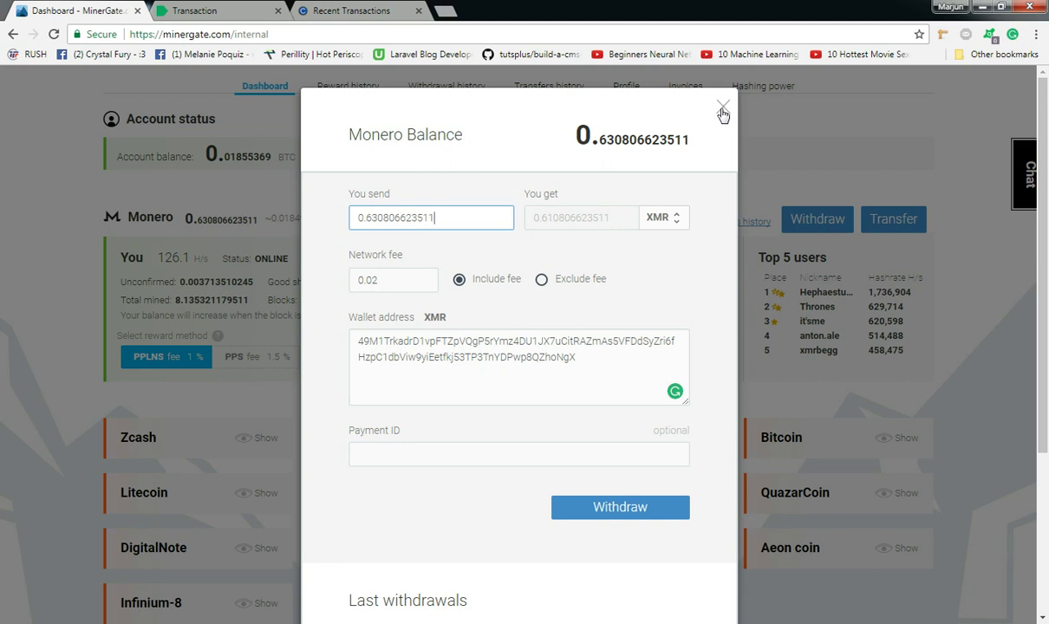
{"action": "left_click", "coordinate": [194, 12]}
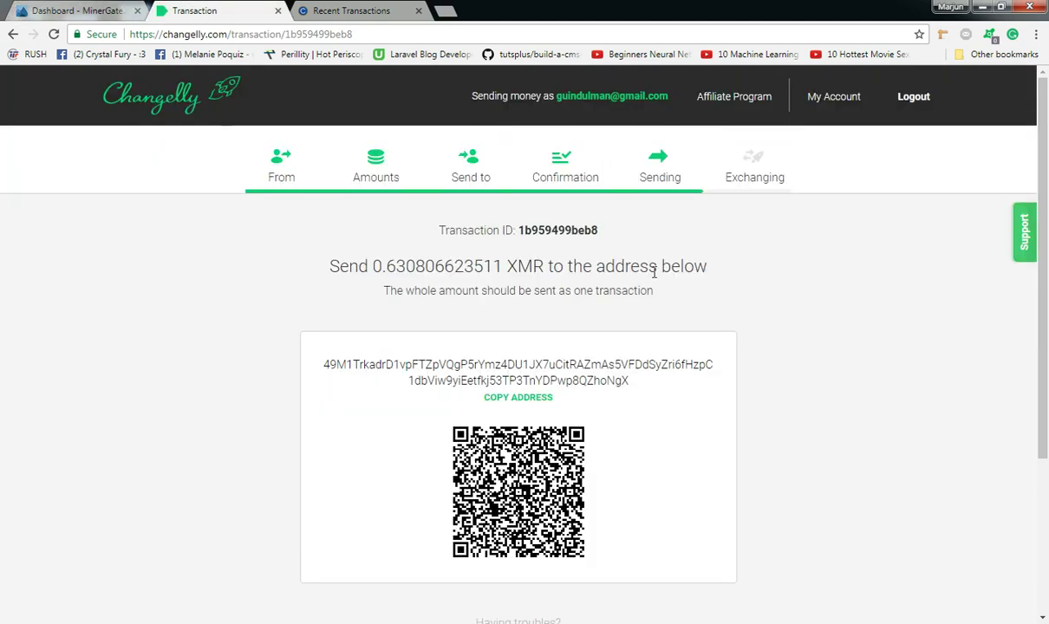
{"action": "scroll", "coordinate": [691, 276], "scroll_direction": "down", "scroll_amount": 1}
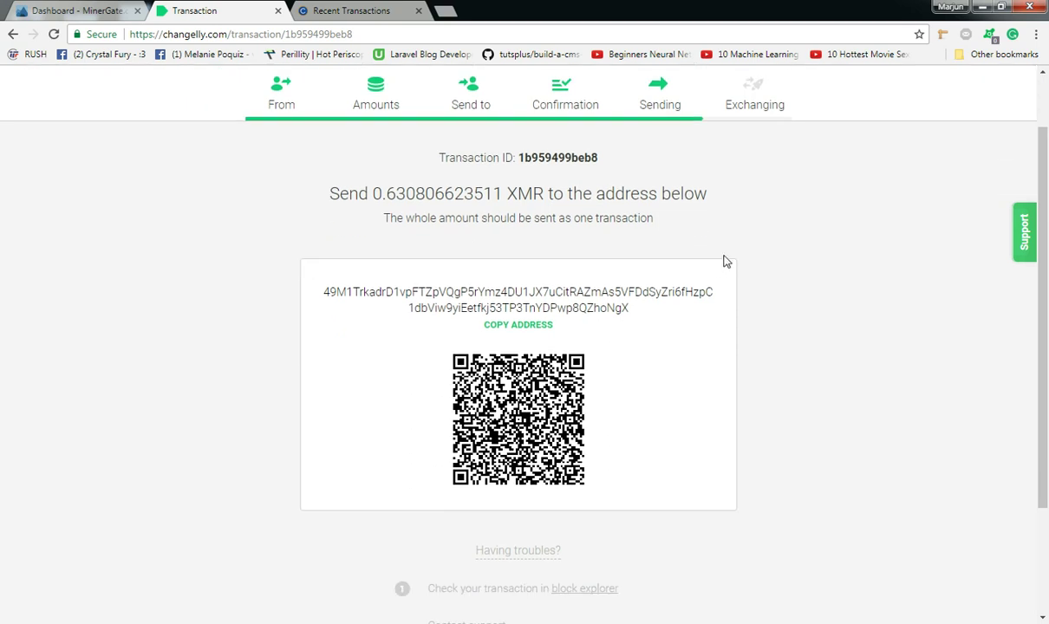
{"action": "left_click", "coordinate": [92, 17]}
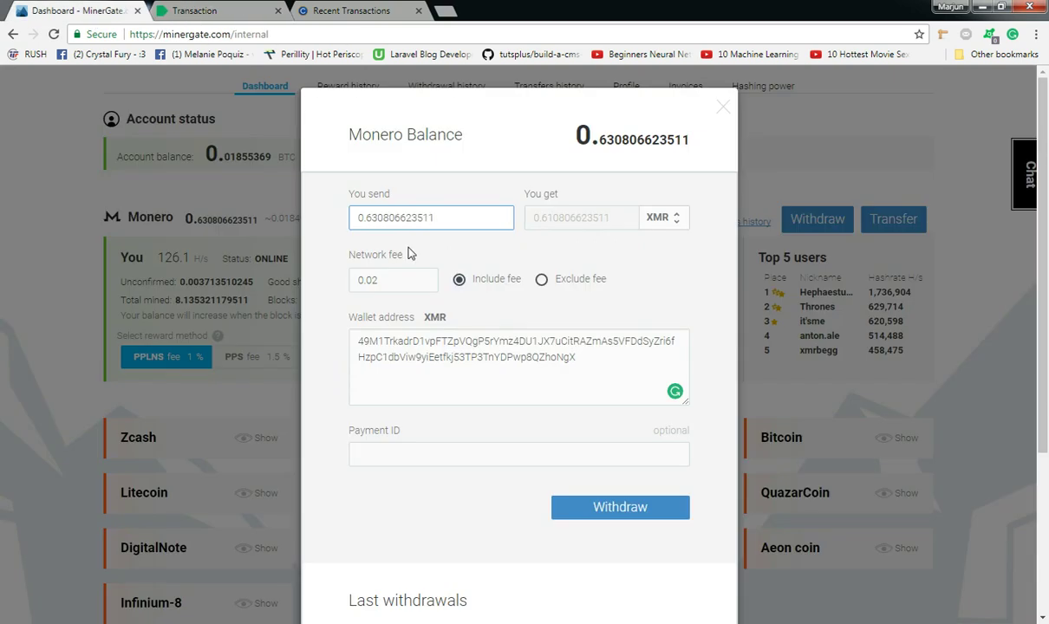
Step: Compare the network fee options and try to withdraw the full Monero balance with Exclude fee selected
{"action": "left_click", "coordinate": [540, 280]}
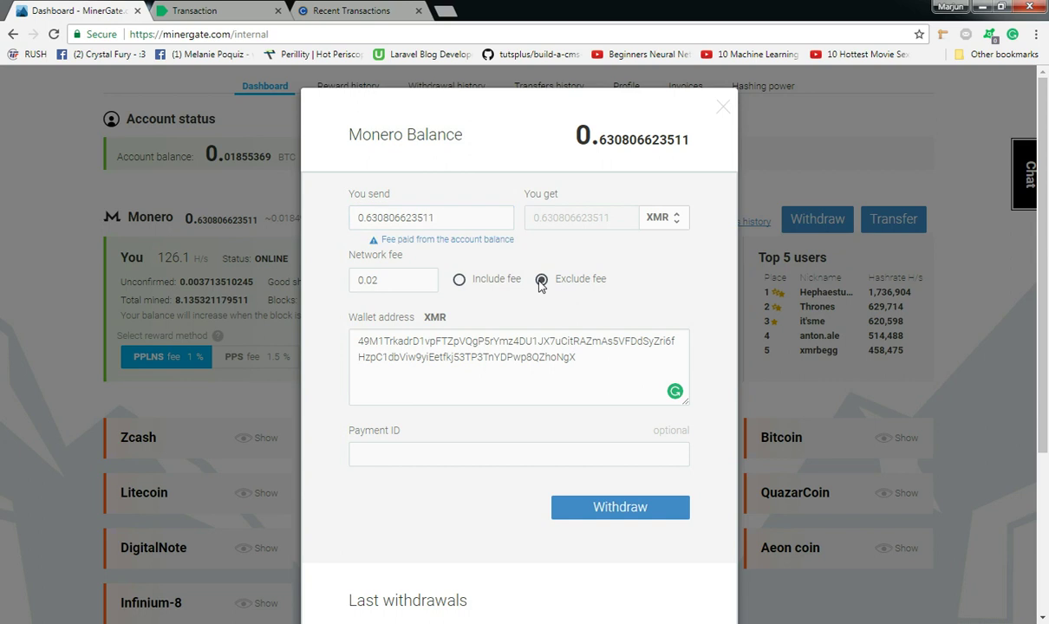
{"action": "left_click", "coordinate": [459, 279]}
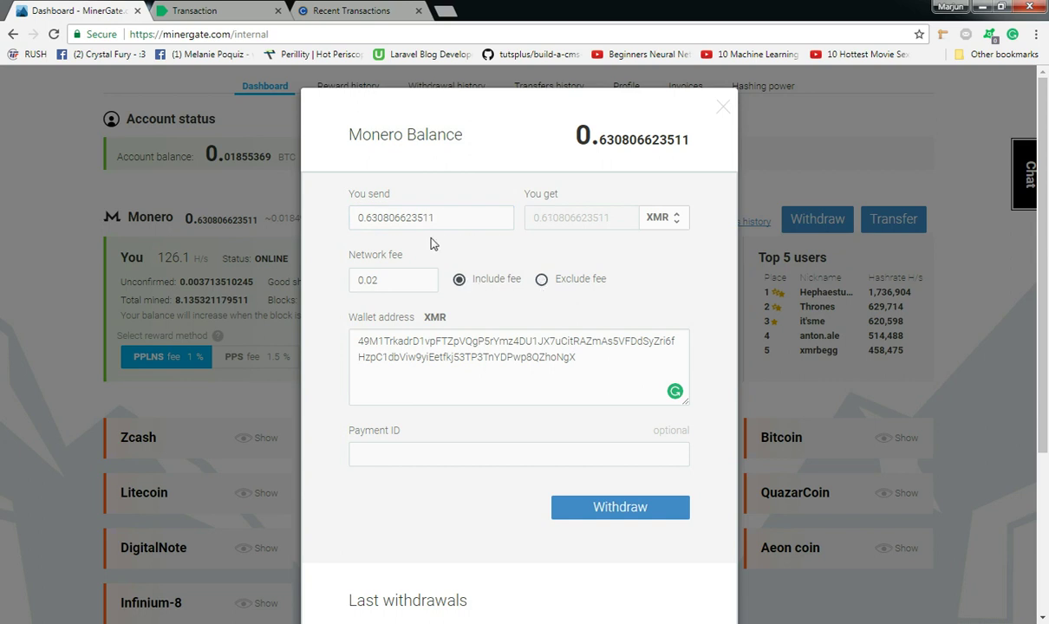
{"action": "left_click", "coordinate": [540, 282]}
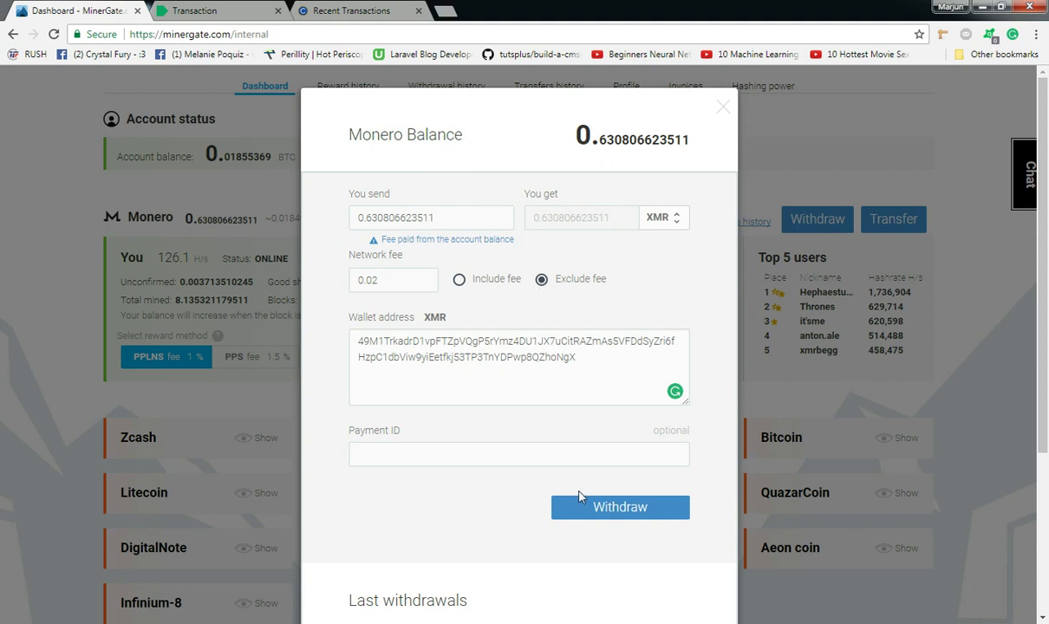
{"action": "left_click", "coordinate": [215, 11]}
{"action": "left_click", "coordinate": [100, 10]}
{"action": "left_click", "coordinate": [609, 515]}
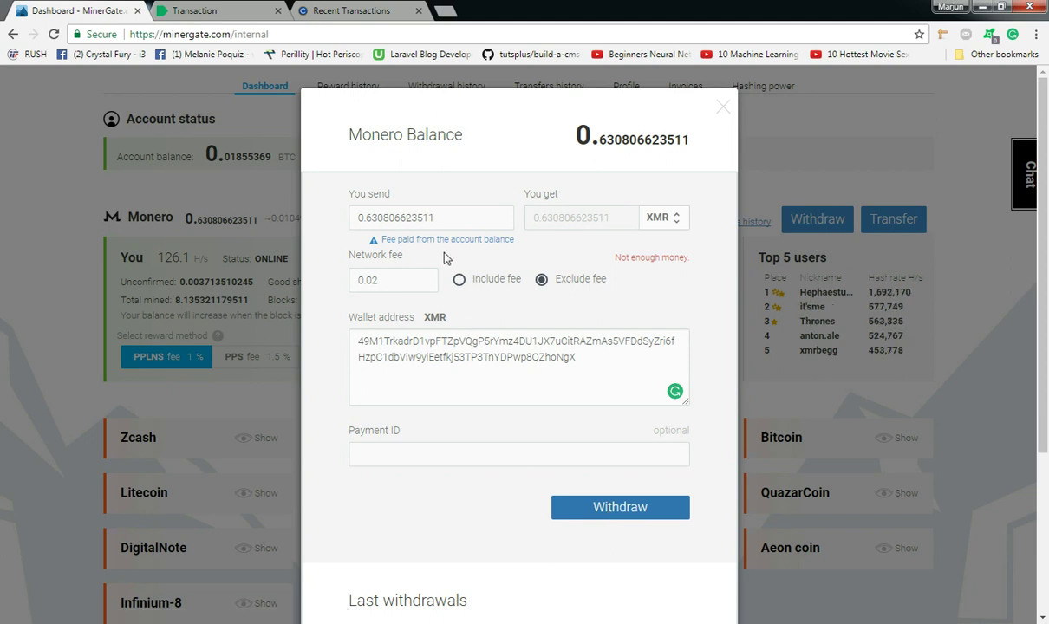
Step: Return the Changelly exchange to the amounts stage and set the MinerGate withdrawal's network fee option to Include fee
{"action": "left_click", "coordinate": [230, 10]}
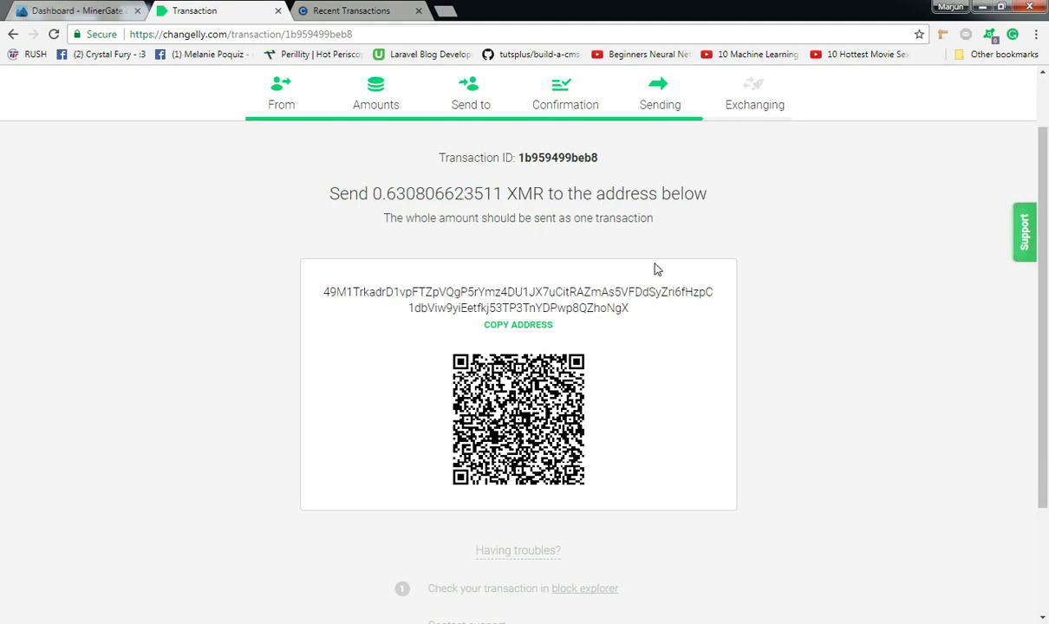
{"action": "scroll", "coordinate": [850, 279], "scroll_direction": "down", "scroll_amount": 2}
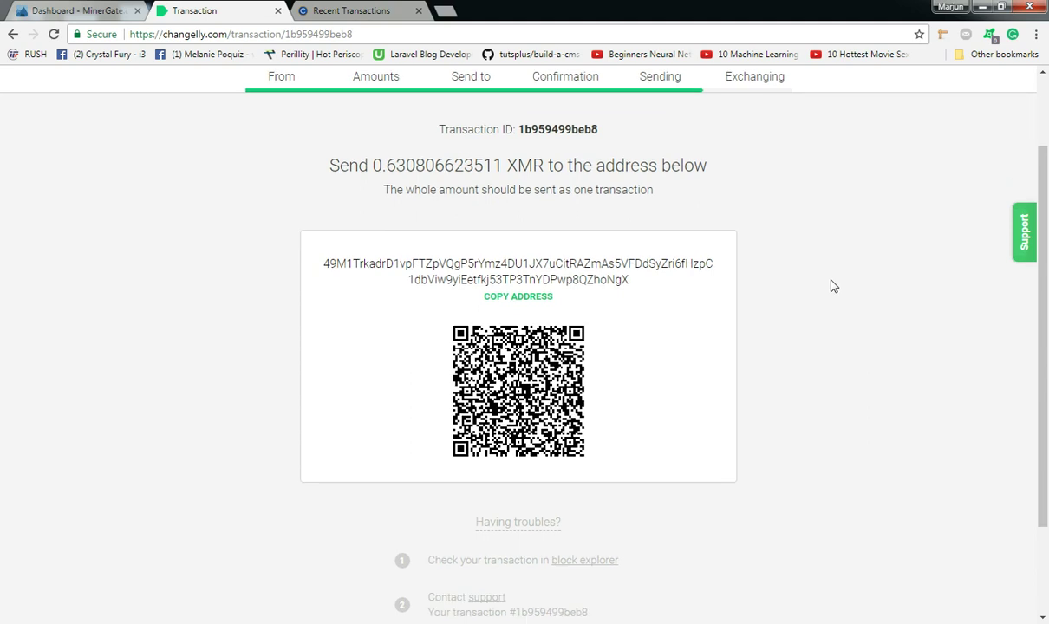
{"action": "left_click", "coordinate": [13, 35]}
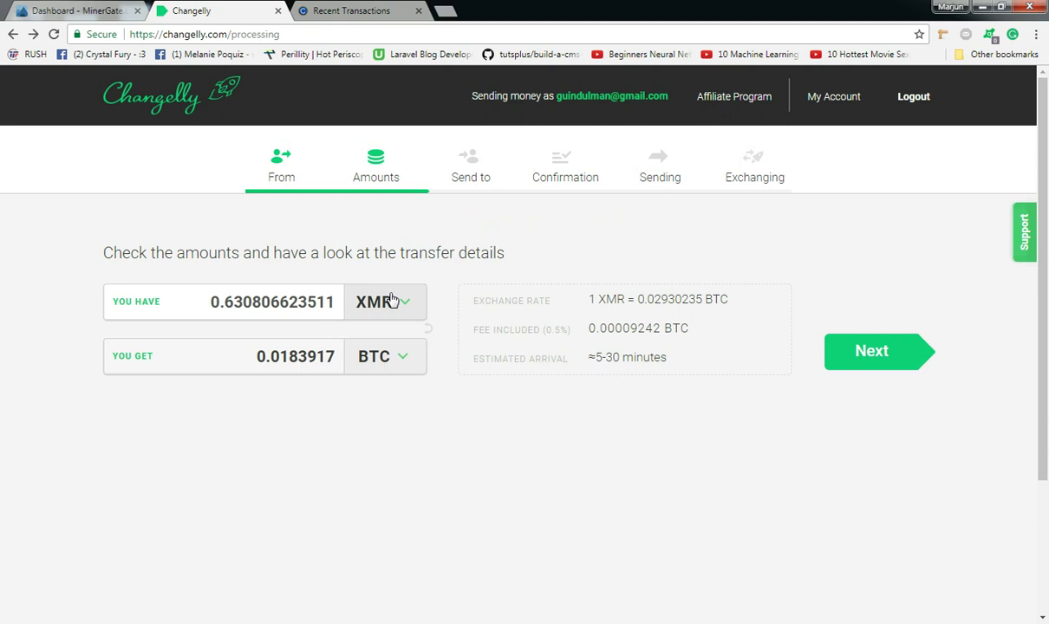
{"action": "left_click", "coordinate": [91, 14]}
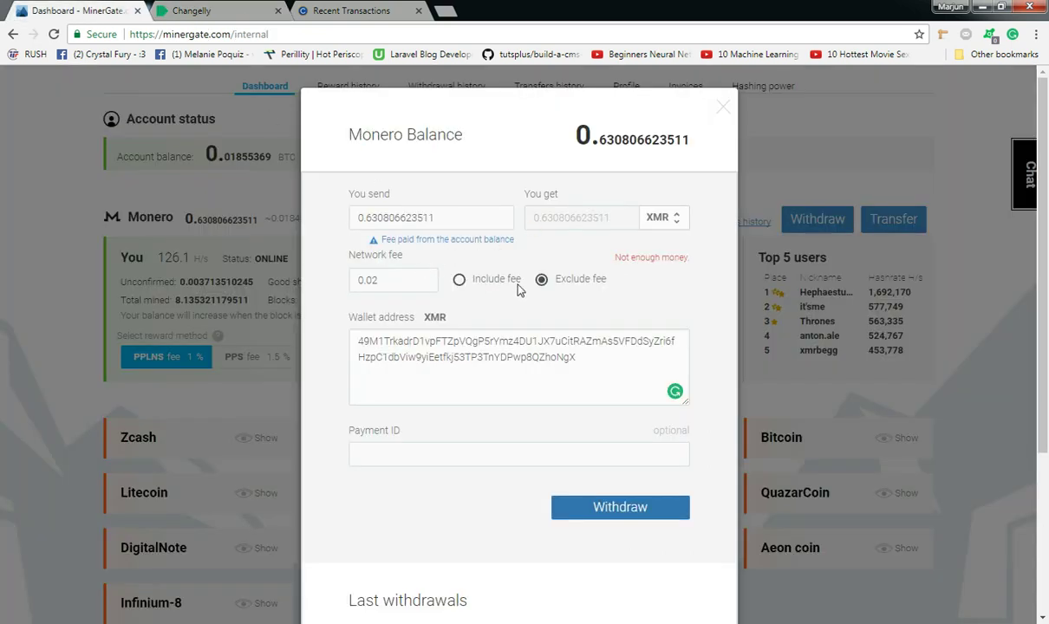
{"action": "left_click", "coordinate": [458, 280]}
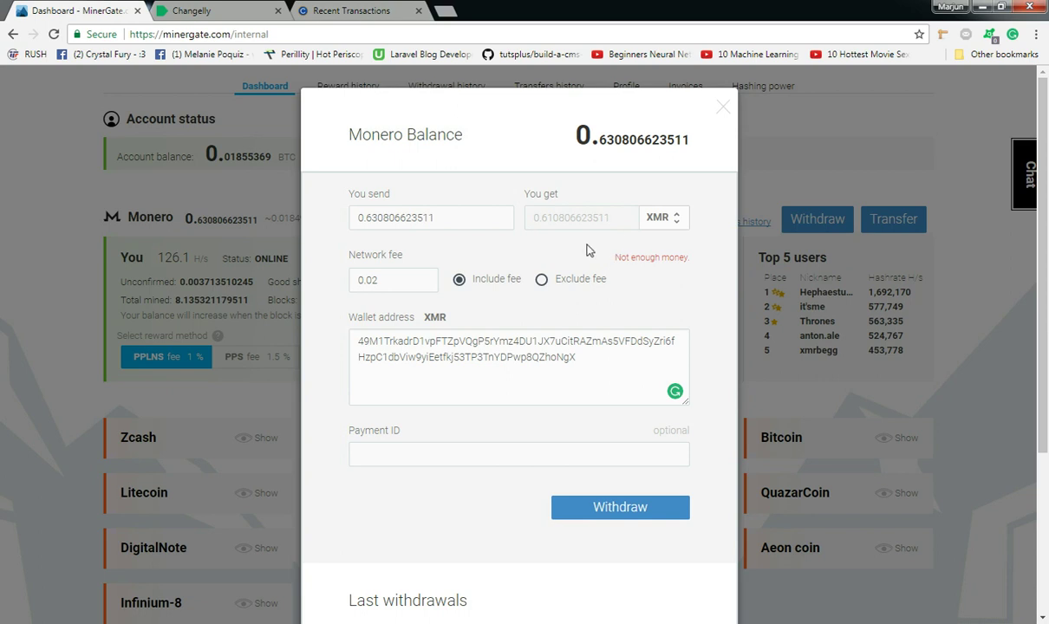
Step: Set Changelly's XMR amount to 0.610806623511 to match the amount received in MinerGate, checking it against the withdrawal form
{"action": "left_click", "coordinate": [230, 15]}
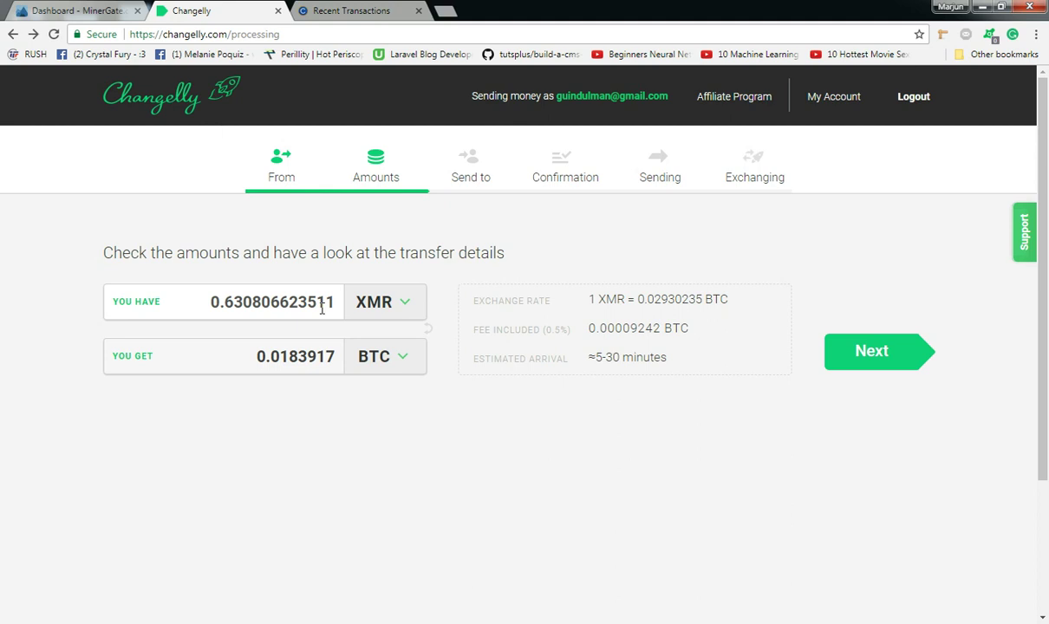
{"action": "left_click", "coordinate": [95, 9]}
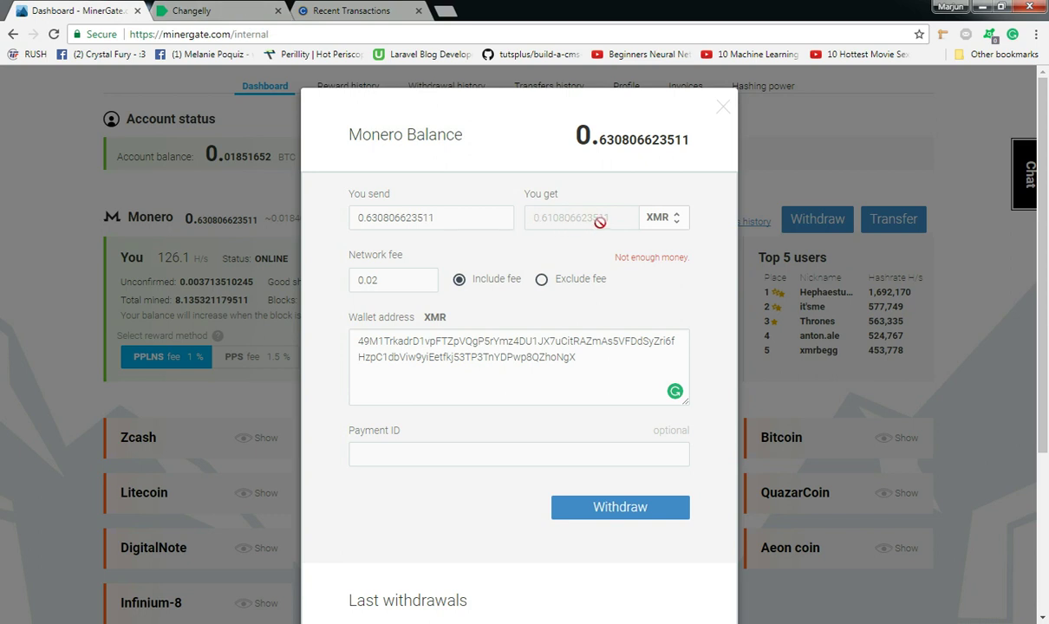
{"action": "left_click", "coordinate": [206, 11]}
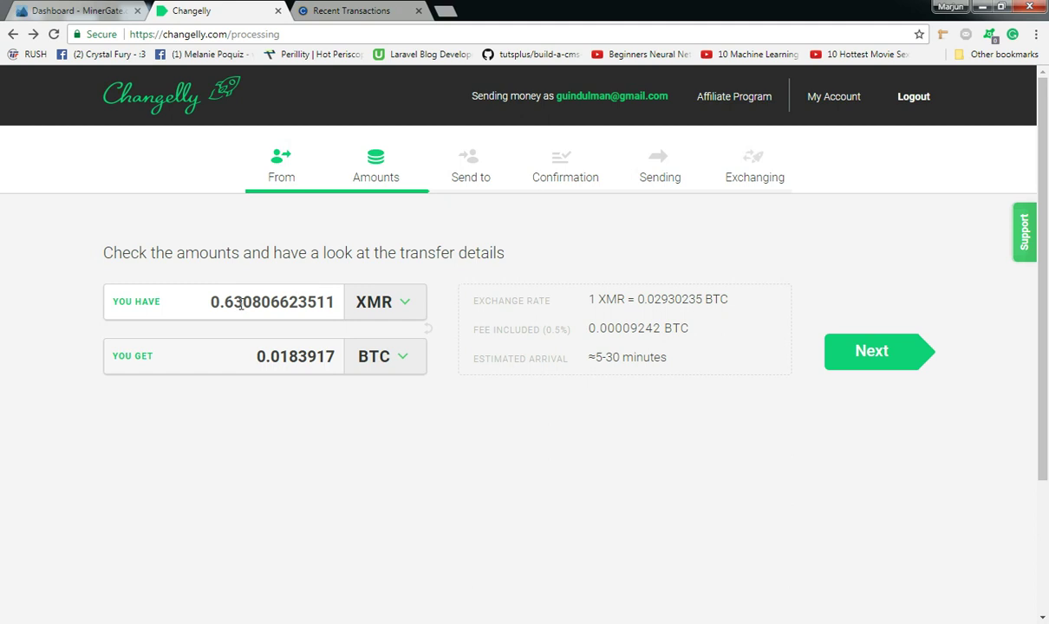
{"action": "left_click_drag", "start_coordinate": [234, 302], "coordinate": [252, 301]}
{"action": "type", "text": "10"}
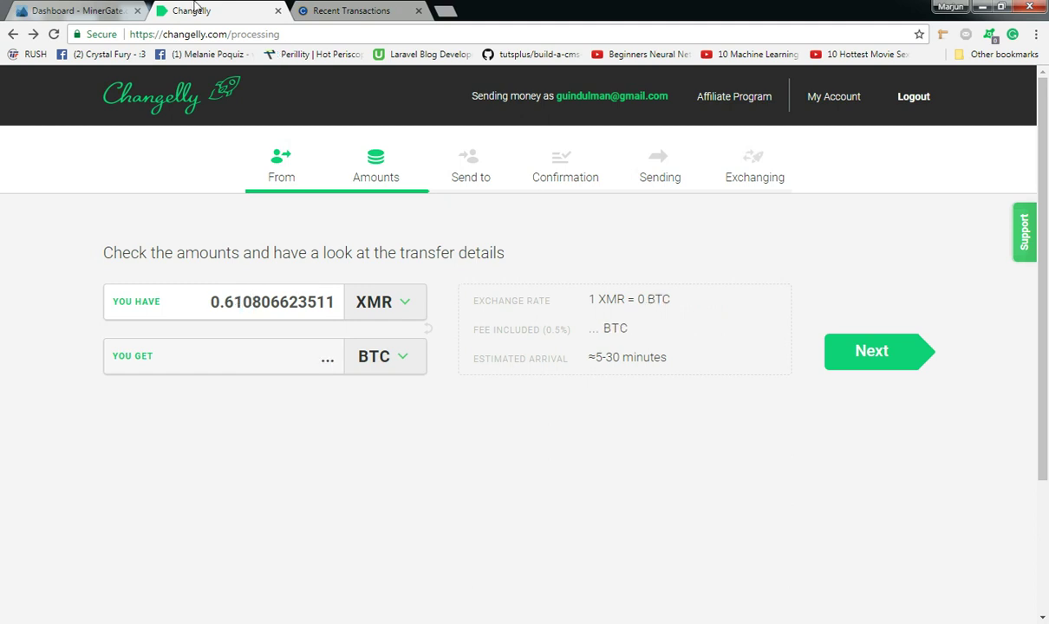
{"action": "left_click", "coordinate": [94, 11]}
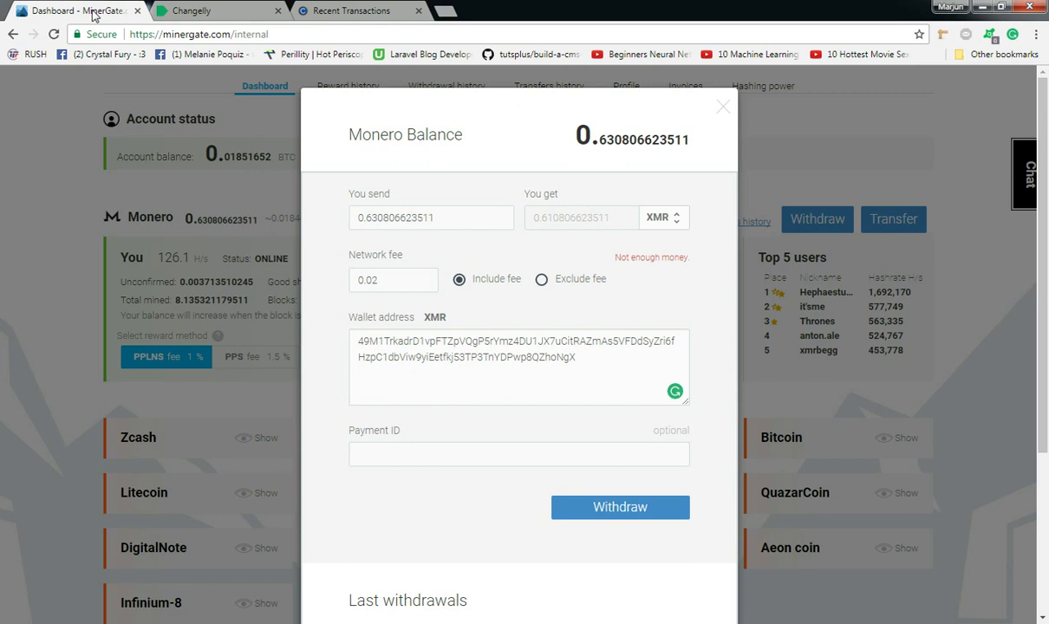
Step: Check Changelly's XMR amount against MinerGate's receive amount and advance the exchange to the recipient address stage
{"action": "left_click", "coordinate": [186, 11]}
{"action": "left_click_drag", "start_coordinate": [262, 301], "coordinate": [267, 302]}
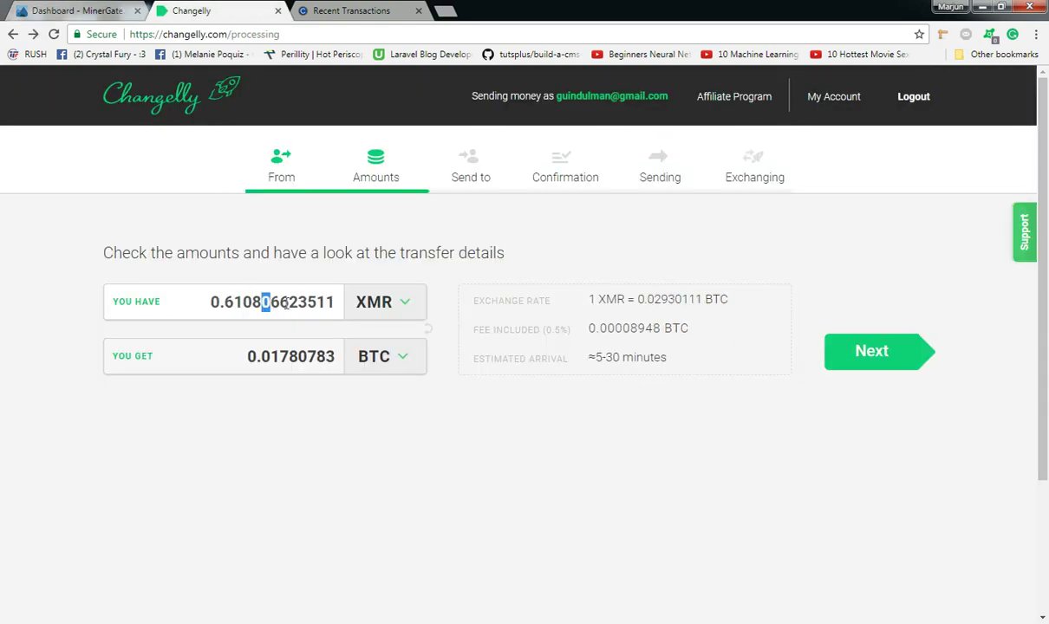
{"action": "left_click", "coordinate": [103, 10]}
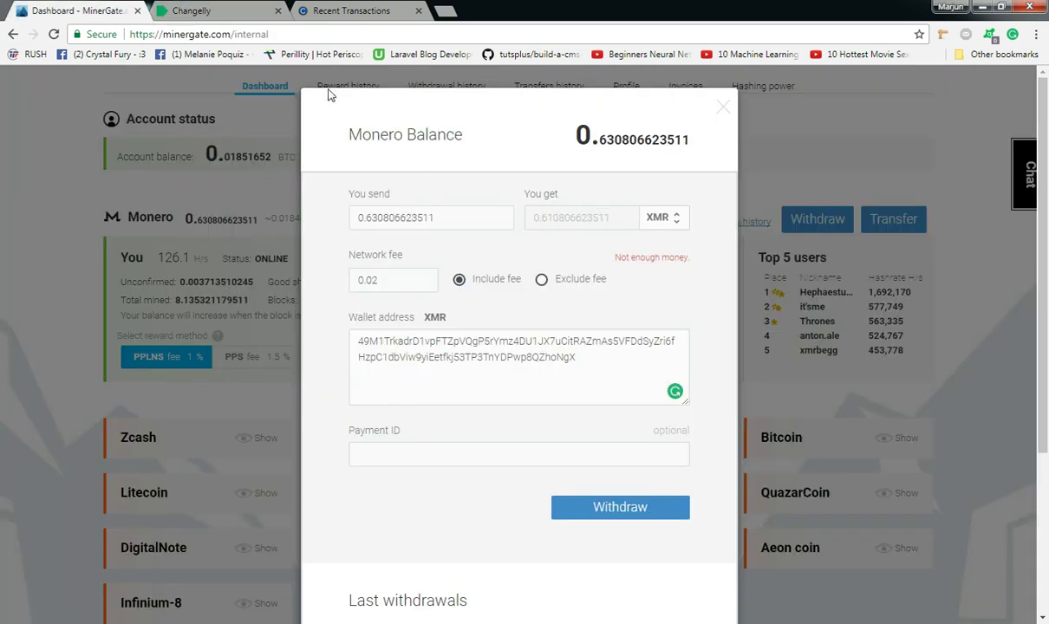
{"action": "left_click", "coordinate": [224, 17]}
{"action": "left_click", "coordinate": [309, 314]}
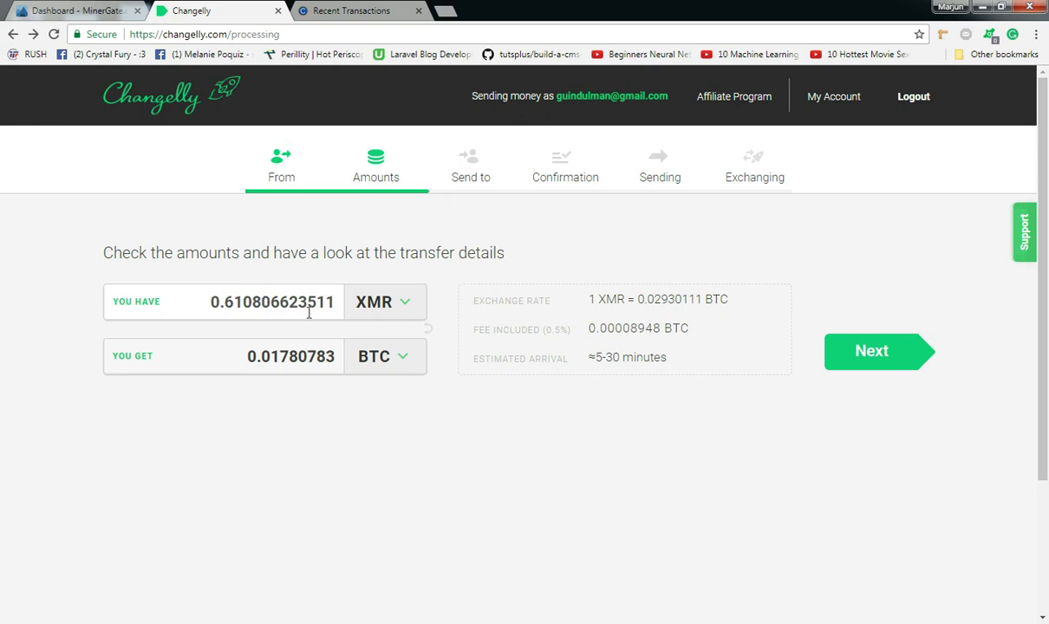
{"action": "left_click", "coordinate": [878, 363]}
{"action": "left_click", "coordinate": [878, 357]}
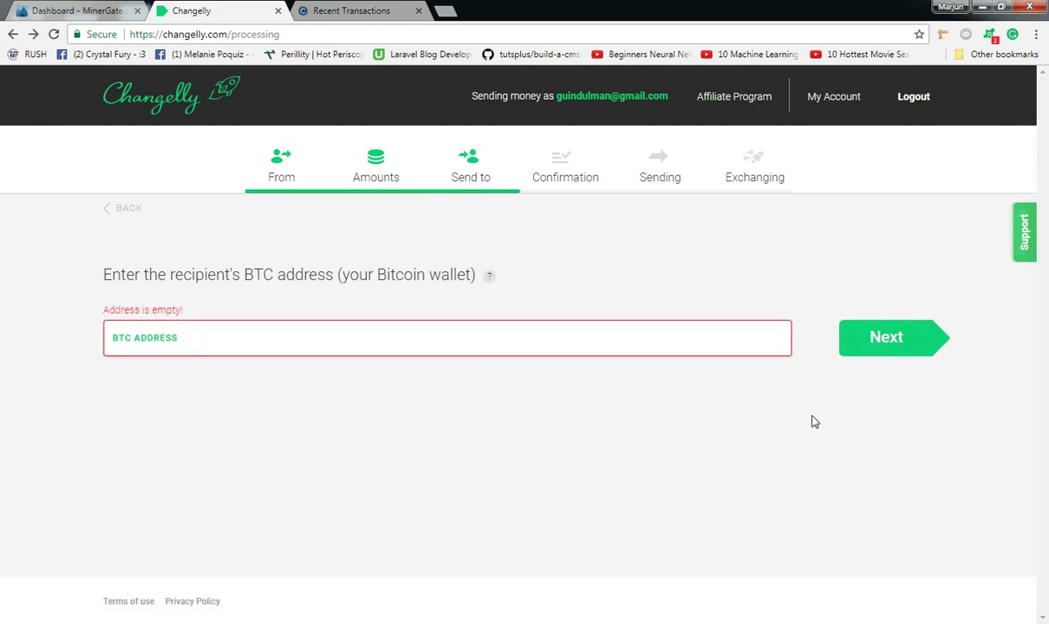
Step: Copy the Bitcoin wallet address from coins.ph, enter it as Changelly's recipient BTC address and proceed to the confirmation stage
{"action": "left_click", "coordinate": [291, 343]}
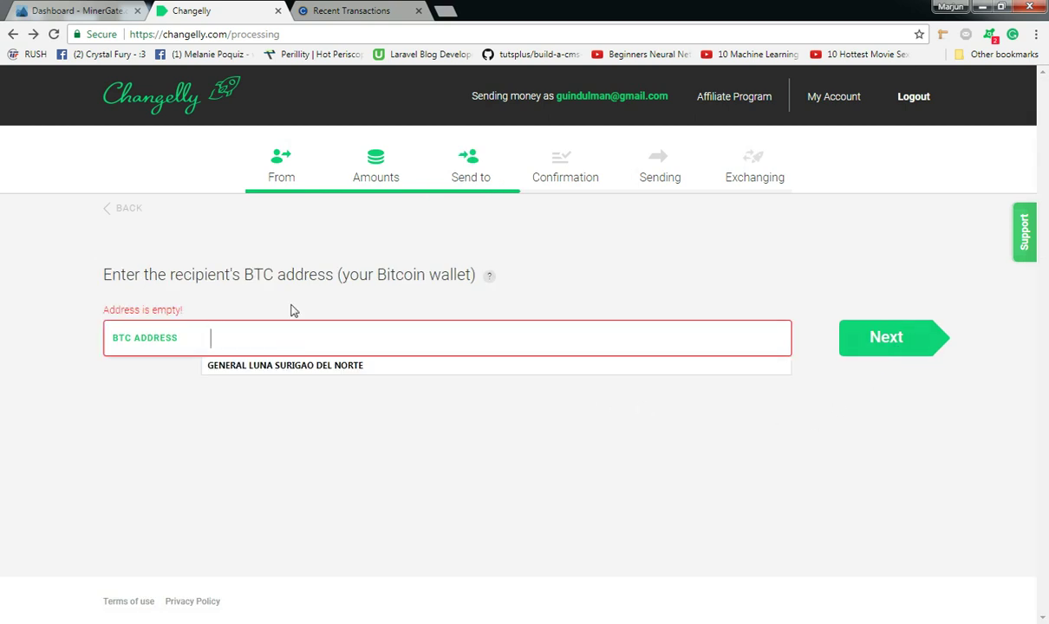
{"action": "left_click", "coordinate": [335, 10]}
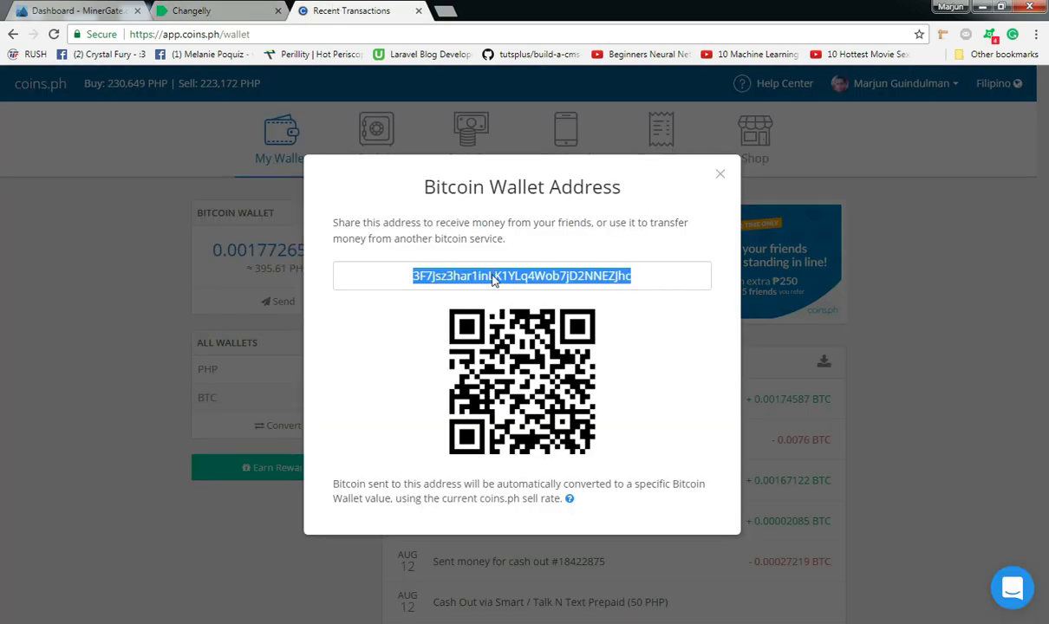
{"action": "right_click", "coordinate": [492, 280]}
{"action": "left_click", "coordinate": [513, 285]}
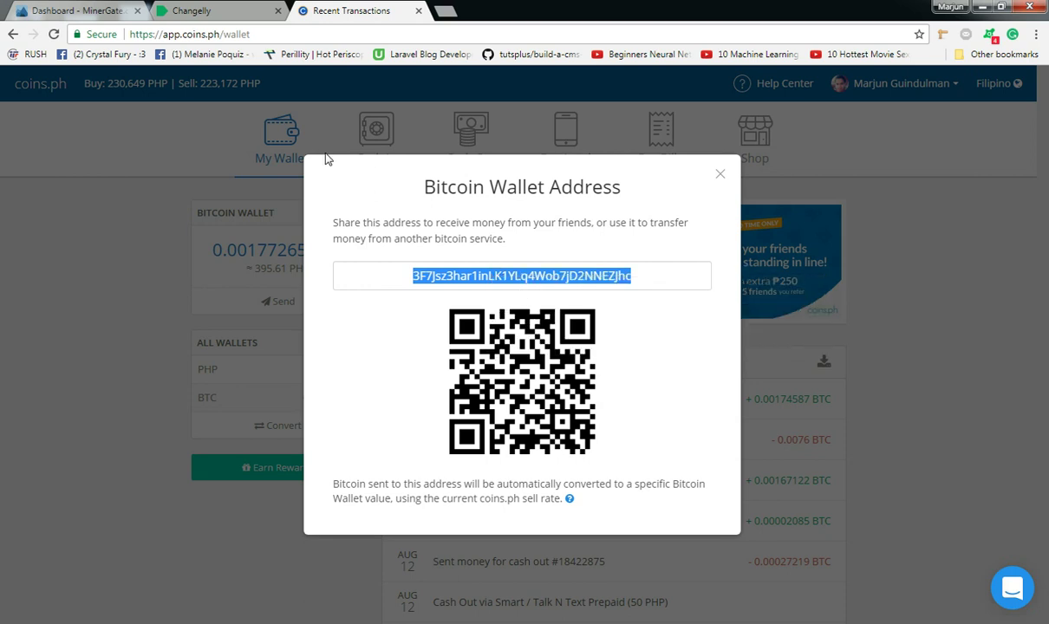
{"action": "left_click", "coordinate": [186, 10]}
{"action": "right_click", "coordinate": [289, 342]}
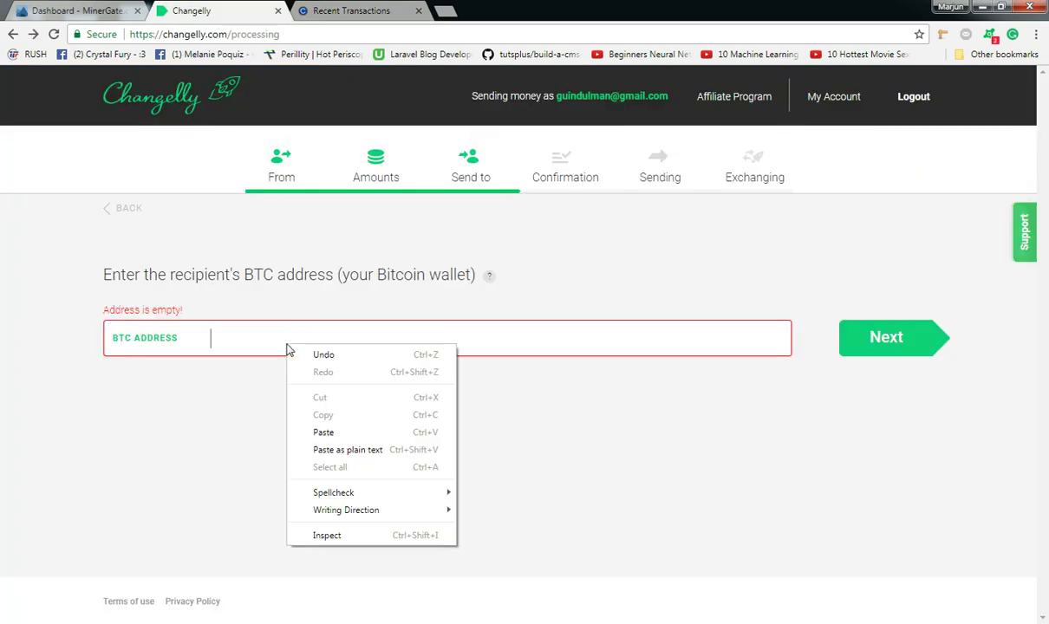
{"action": "left_click", "coordinate": [319, 412]}
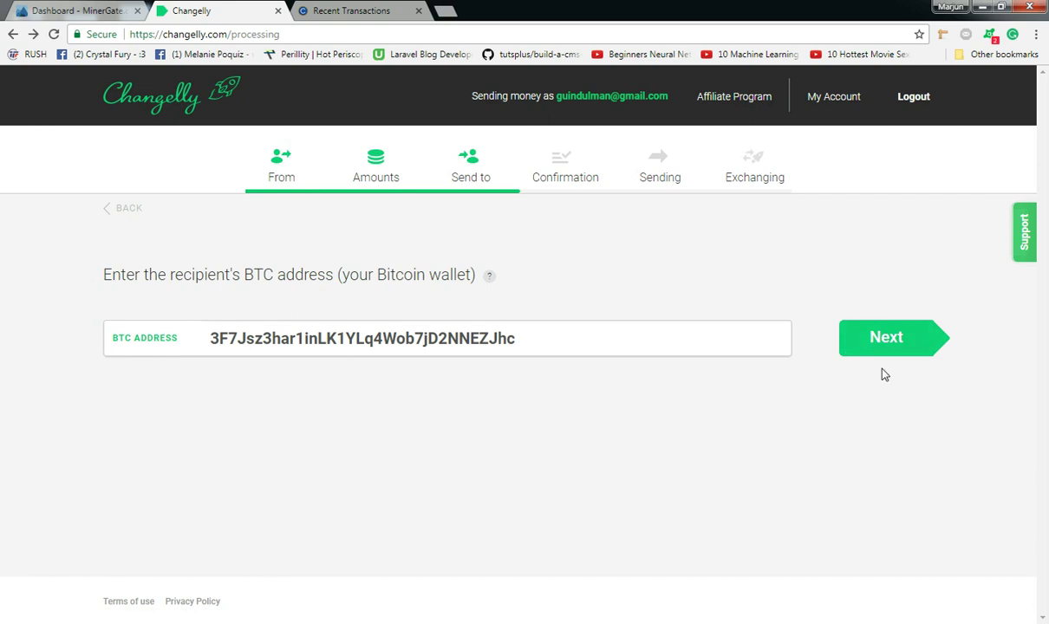
{"action": "left_click", "coordinate": [854, 347]}
Step: Compare Changelly's exchange details with the MinerGate withdrawal form, and confirm the exchange to make the payment
{"action": "scroll", "coordinate": [486, 434], "scroll_direction": "down", "scroll_amount": 1}
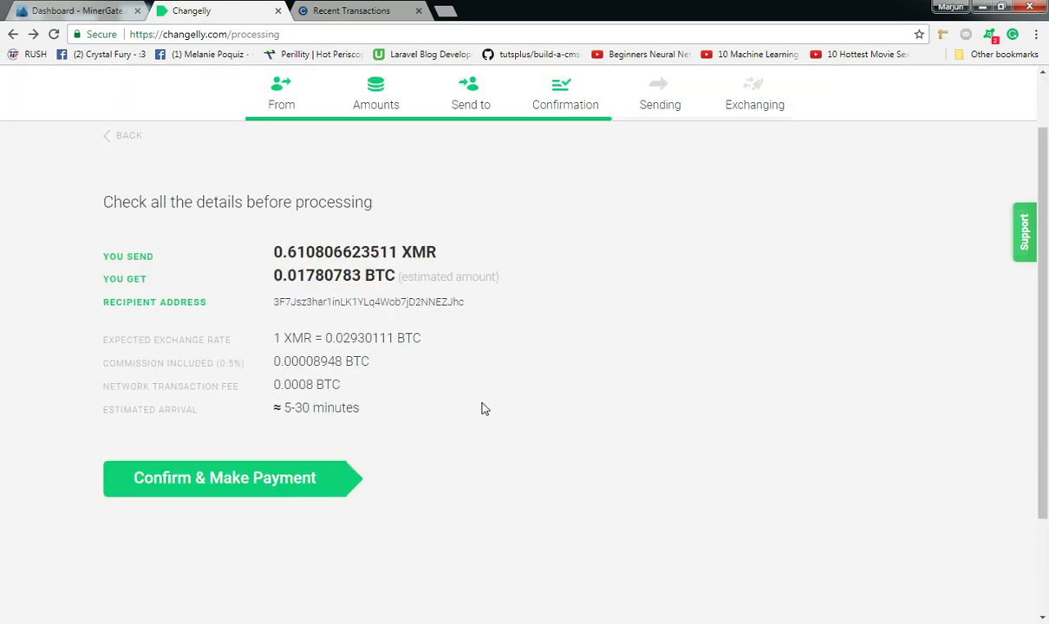
{"action": "left_click", "coordinate": [76, 10]}
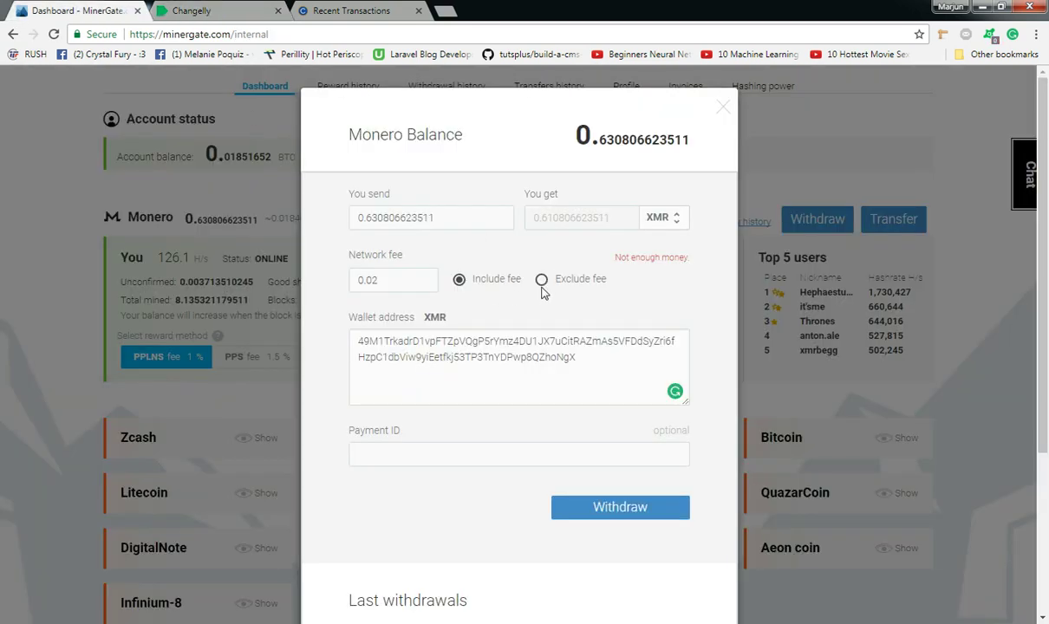
{"action": "left_click", "coordinate": [219, 12]}
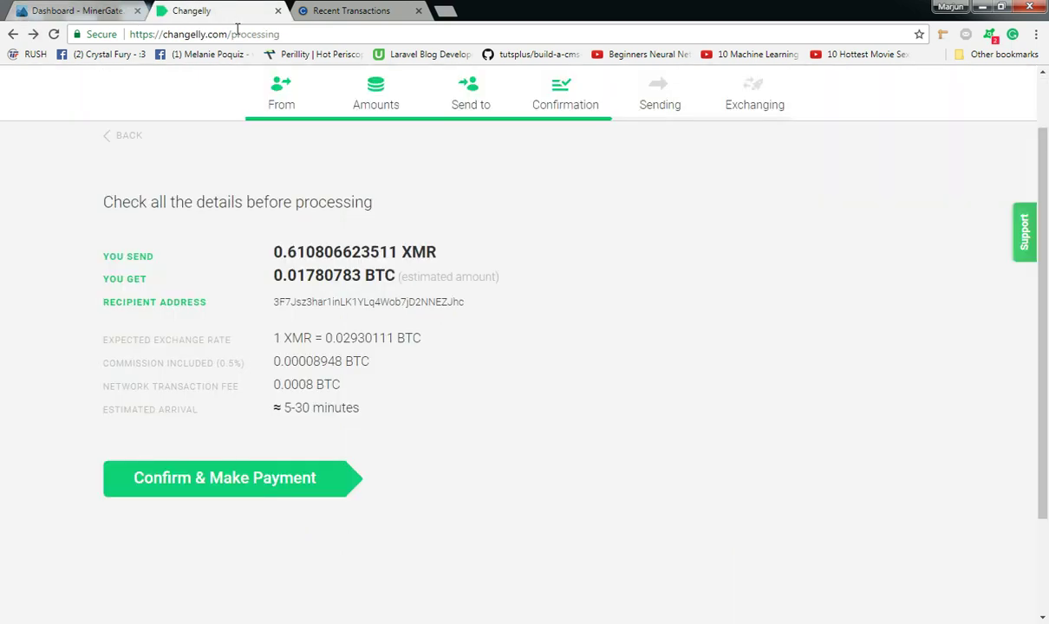
{"action": "left_click", "coordinate": [105, 8]}
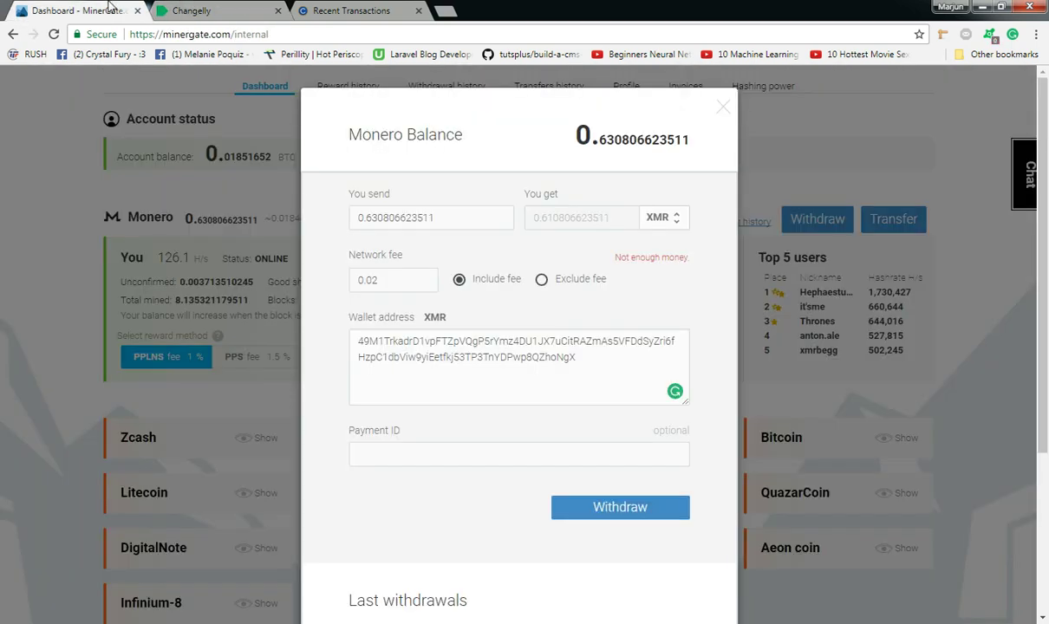
{"action": "left_click", "coordinate": [206, 8]}
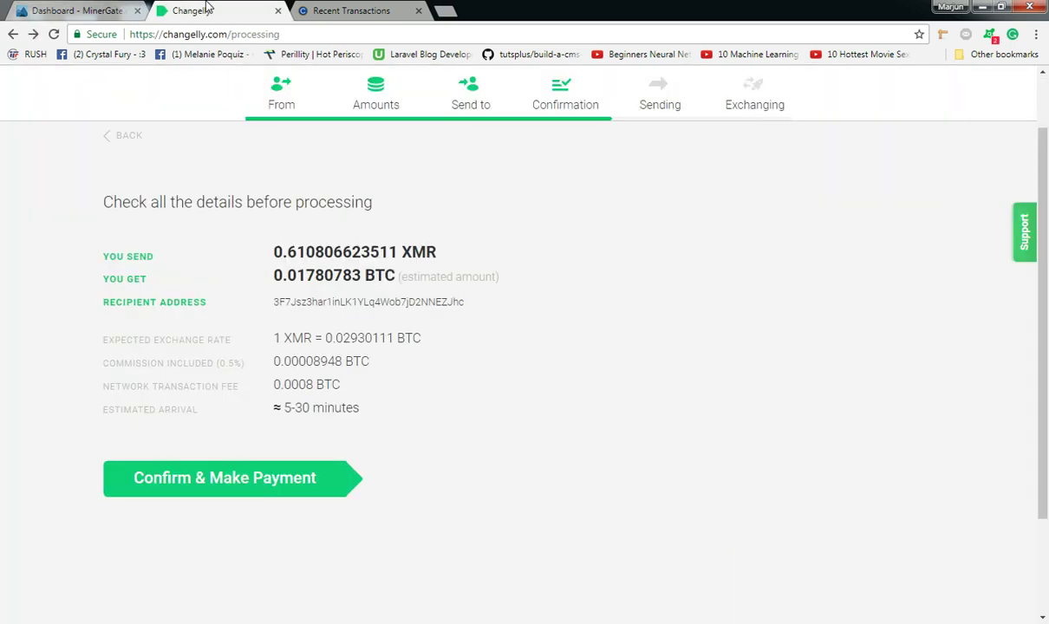
{"action": "left_click", "coordinate": [248, 484]}
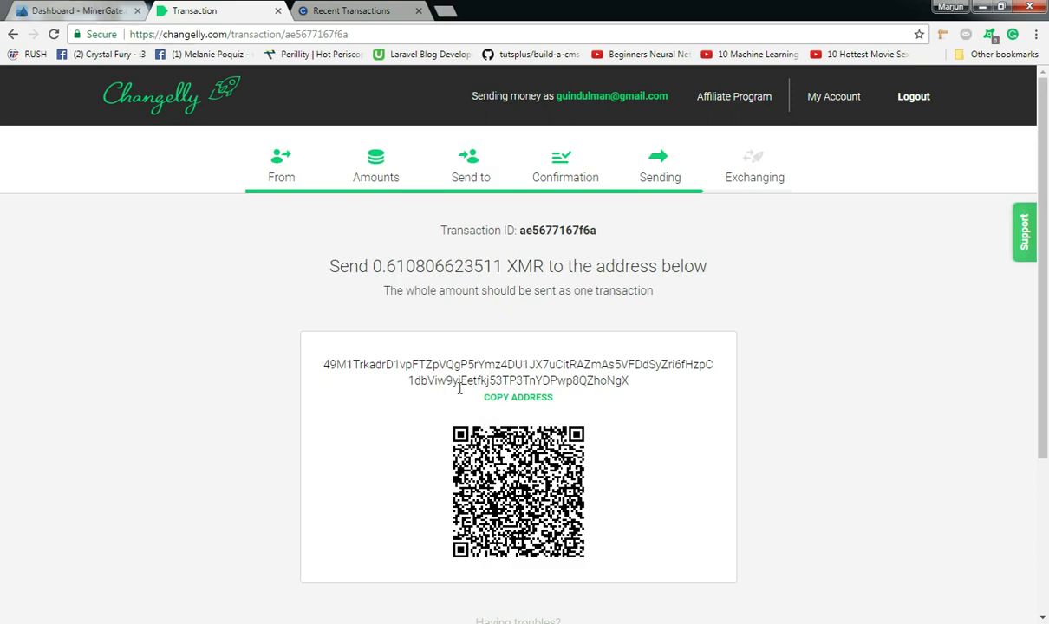
Step: Copy Changelly's XMR deposit address and replace the wallet address in the MinerGate withdrawal form with it
{"action": "left_click", "coordinate": [499, 399]}
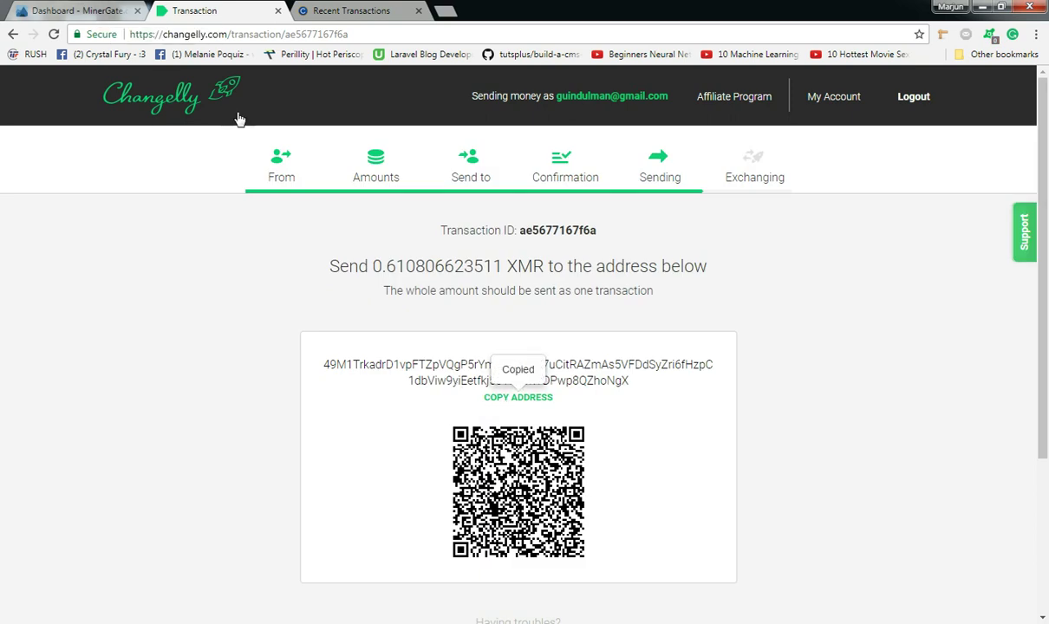
{"action": "left_click", "coordinate": [95, 12]}
{"action": "left_click", "coordinate": [593, 365]}
{"action": "key", "text": "ctrl+a"}
{"action": "key", "text": "BackSpace"}
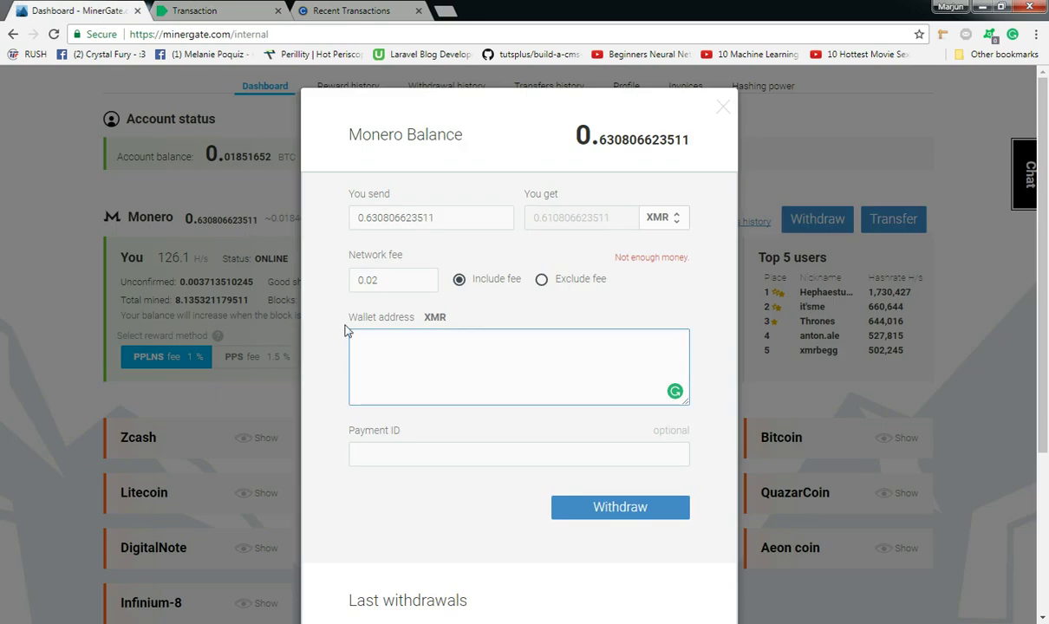
{"action": "right_click", "coordinate": [425, 347]}
{"action": "left_click", "coordinate": [461, 436]}
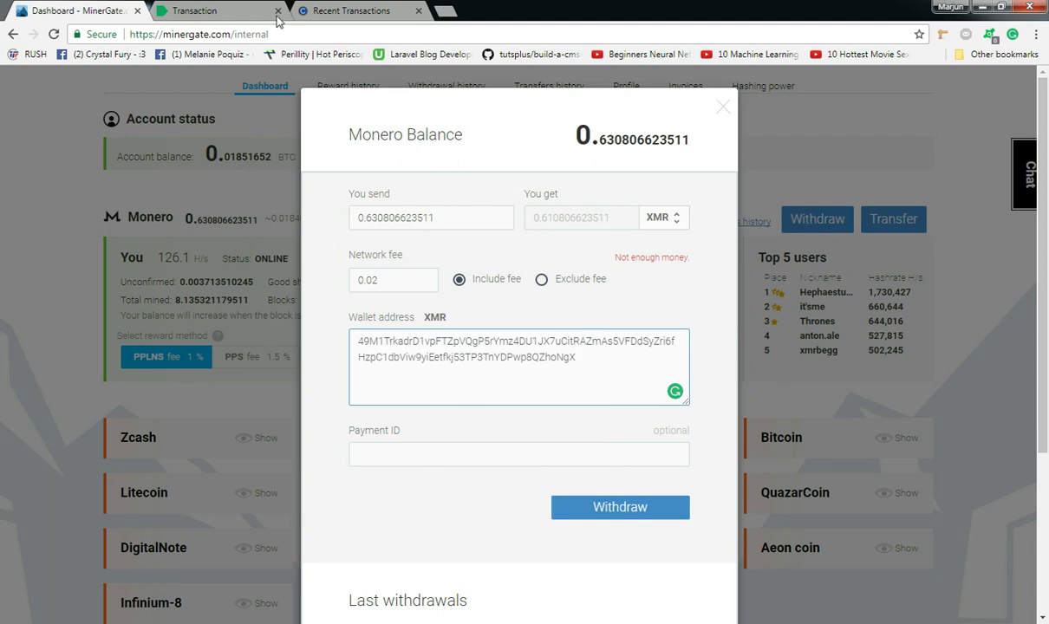
Step: Check Changelly's payment instructions, submit the Monero withdrawal in MinerGate and close the resulting message
{"action": "left_click", "coordinate": [212, 12]}
{"action": "scroll", "coordinate": [544, 389], "scroll_direction": "down", "scroll_amount": 2}
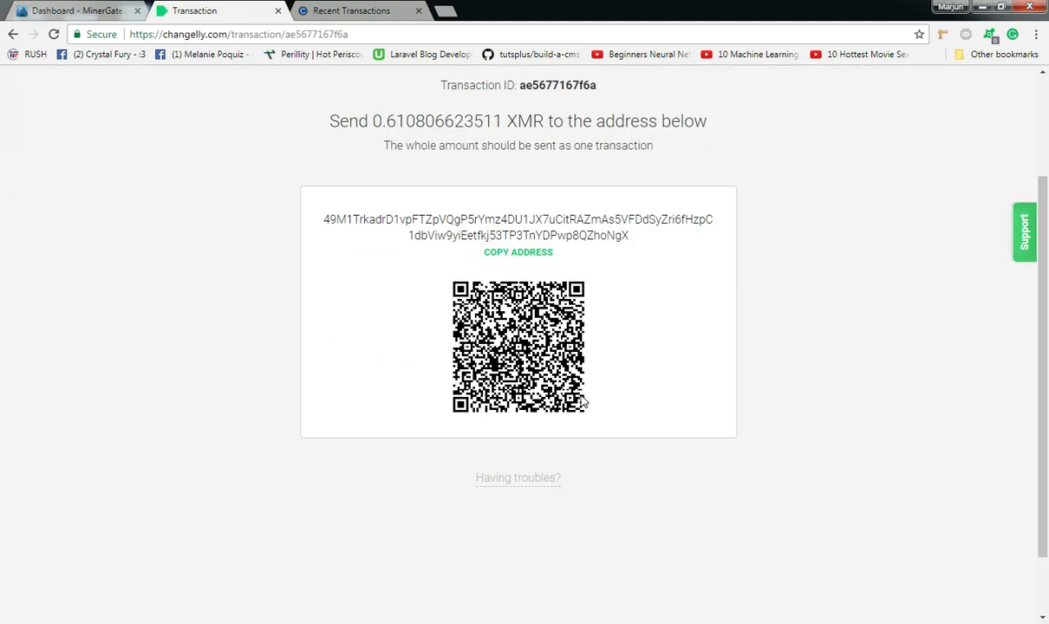
{"action": "left_click", "coordinate": [93, 14]}
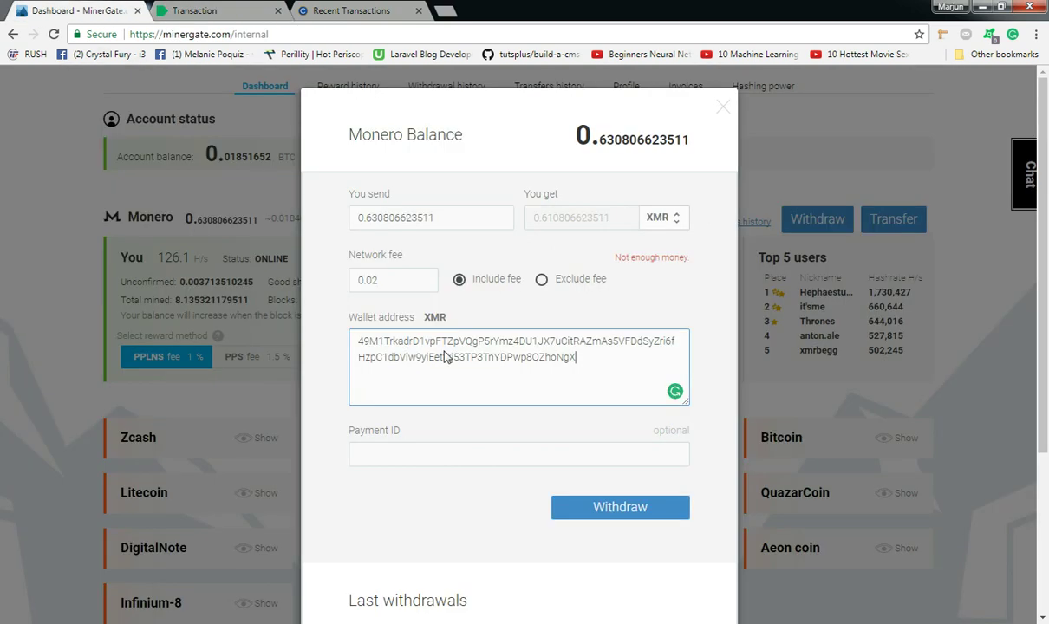
{"action": "left_click", "coordinate": [611, 508]}
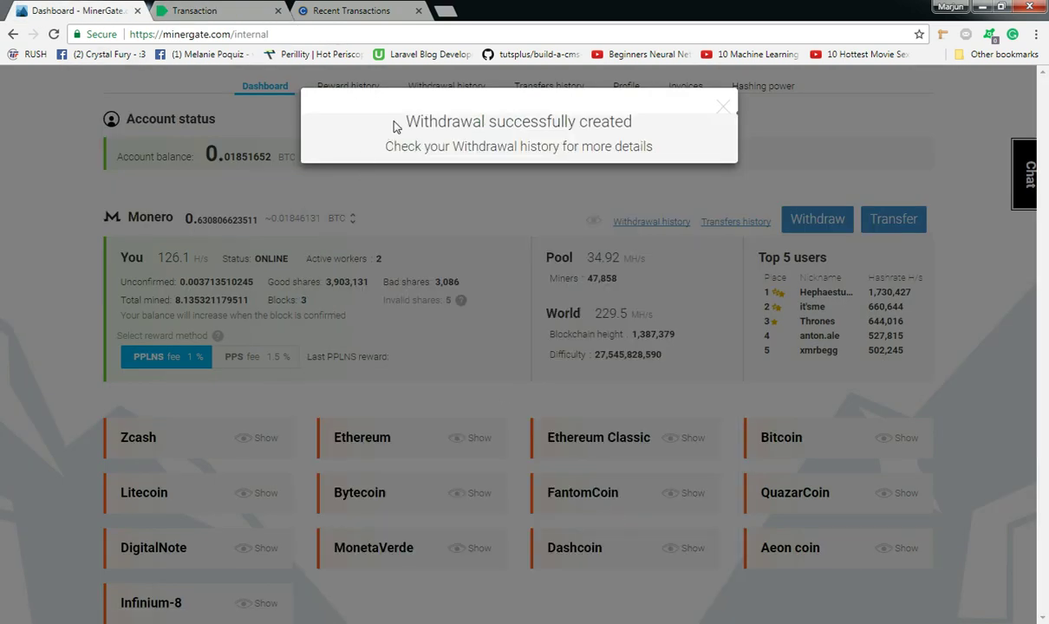
{"action": "left_click_drag", "start_coordinate": [384, 122], "coordinate": [653, 139]}
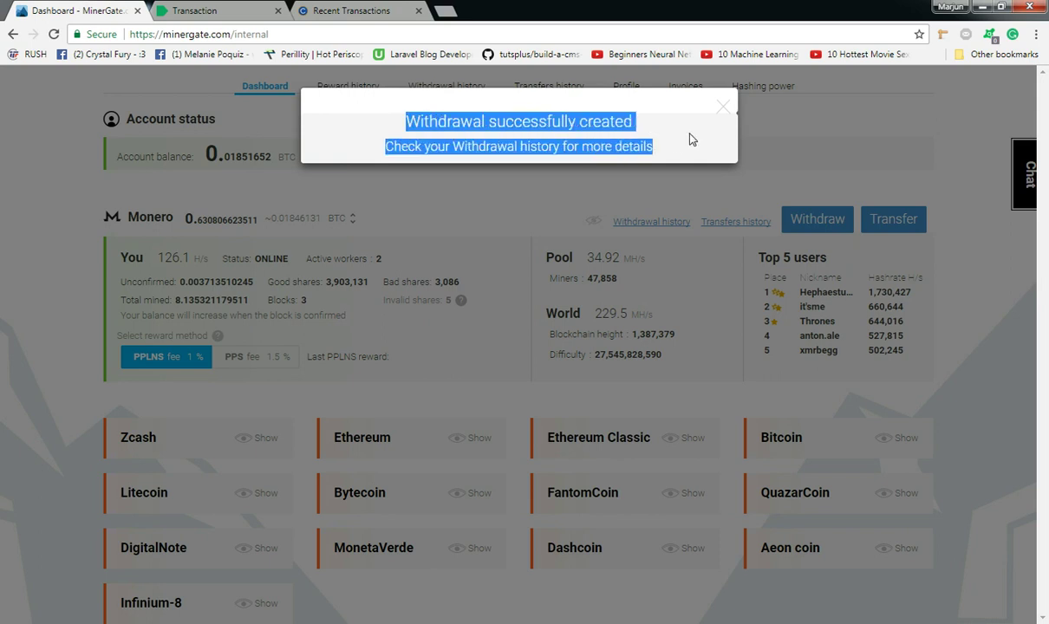
{"action": "left_click", "coordinate": [722, 111]}
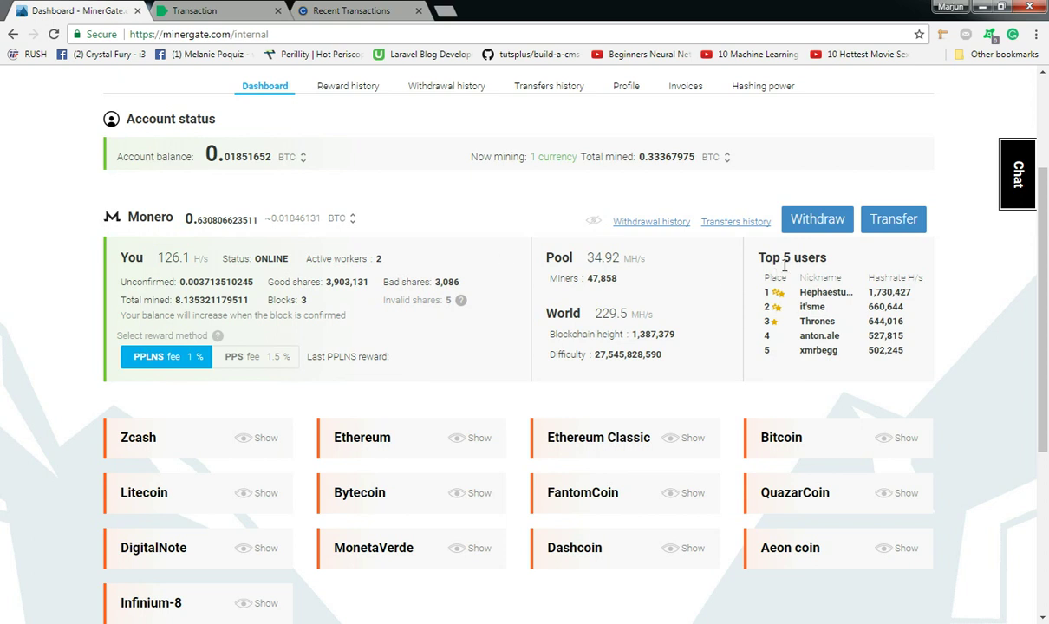
Step: Reload the MinerGate dashboard and check the Monero balance after the withdrawal
{"action": "left_click", "coordinate": [793, 239]}
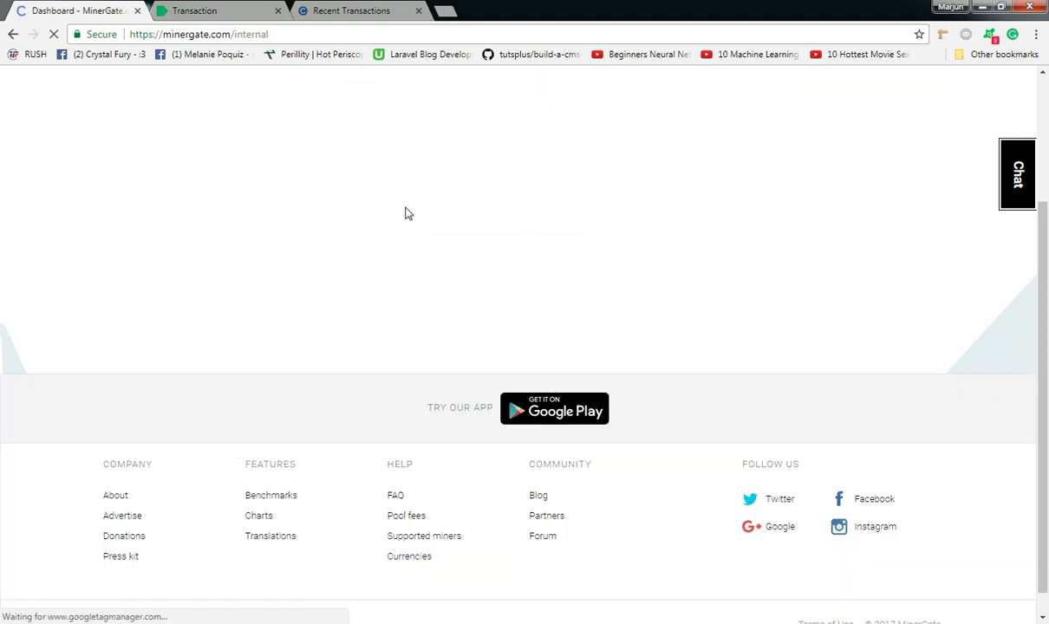
{"action": "left_click", "coordinate": [229, 15]}
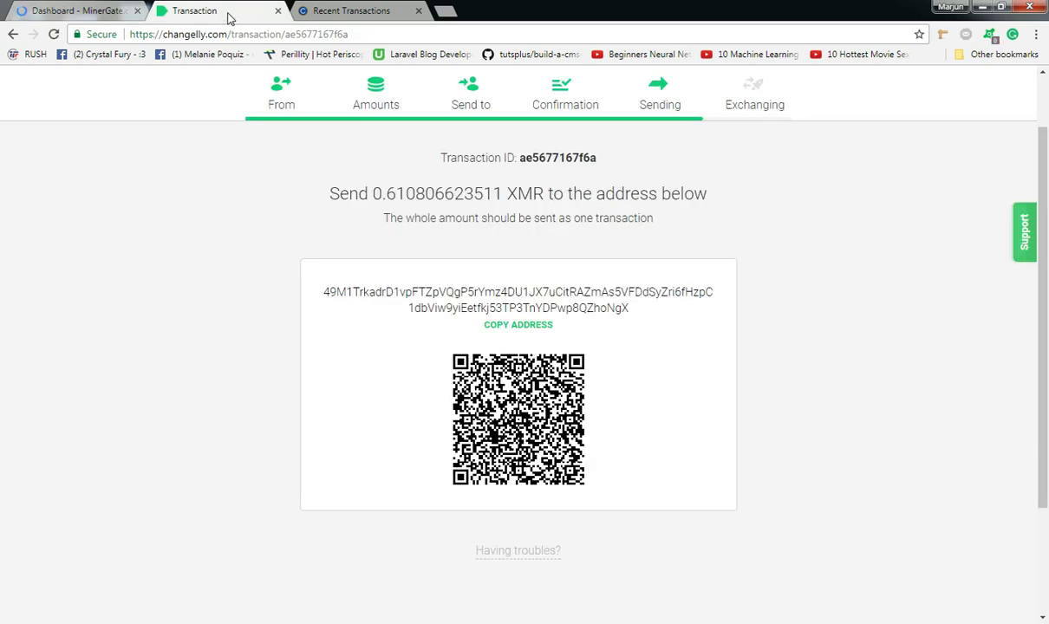
{"action": "left_click", "coordinate": [102, 17]}
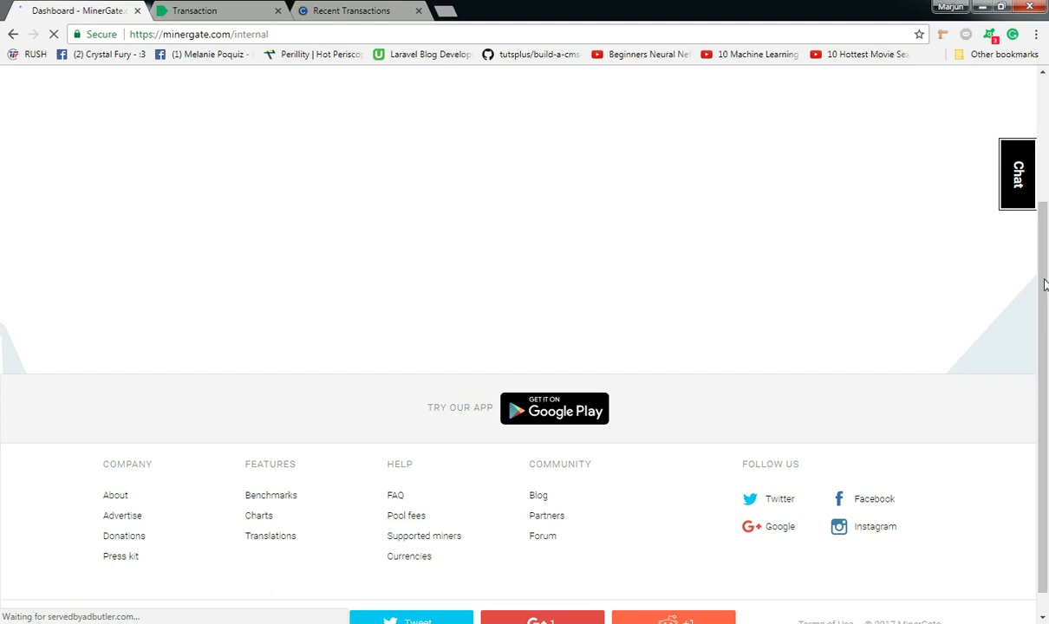
{"action": "scroll", "coordinate": [1044, 195], "scroll_direction": "down", "scroll_amount": 5}
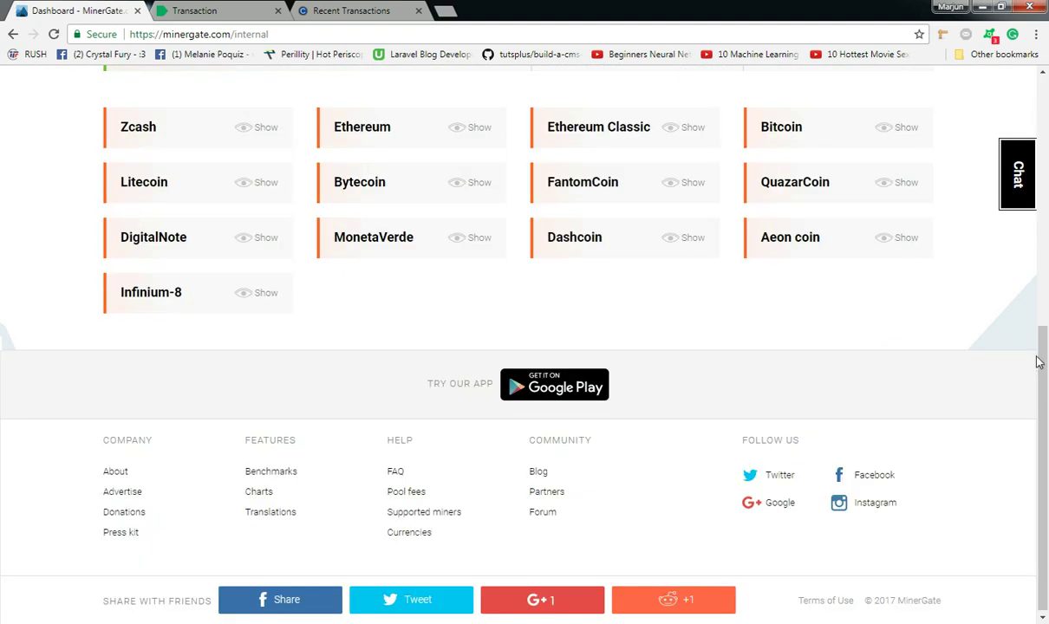
{"action": "left_click_drag", "start_coordinate": [1039, 351], "coordinate": [1045, 260]}
{"action": "scroll", "coordinate": [1044, 260], "scroll_direction": "up", "scroll_amount": 3}
{"action": "scroll", "coordinate": [1045, 247], "scroll_direction": "down", "scroll_amount": 2}
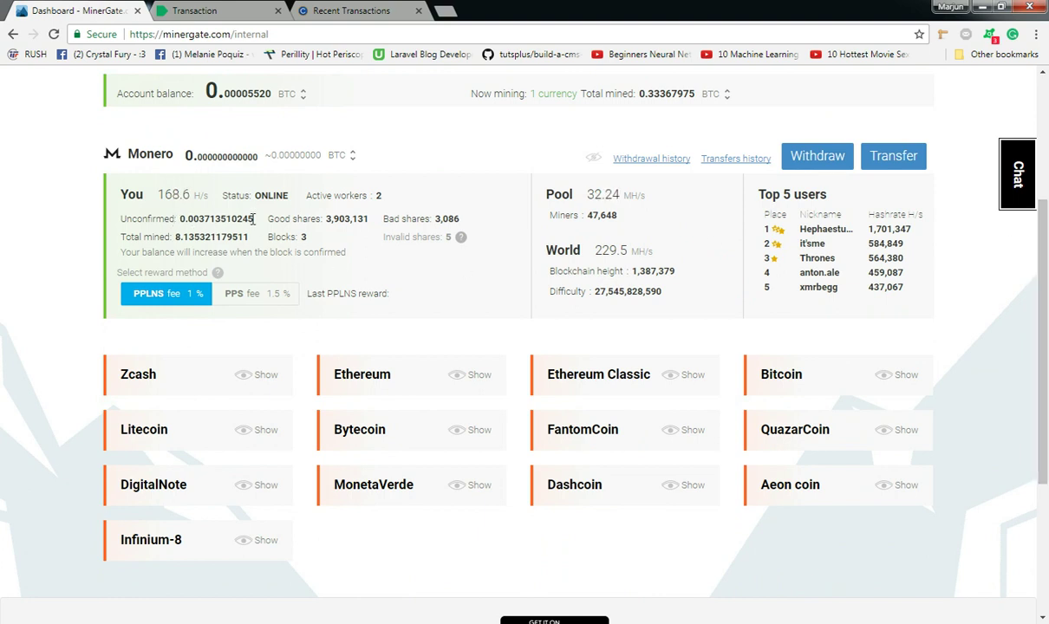
Step: Open MinerGate's XMR withdrawal history and check the status of the newest withdrawal
{"action": "left_click", "coordinate": [652, 162]}
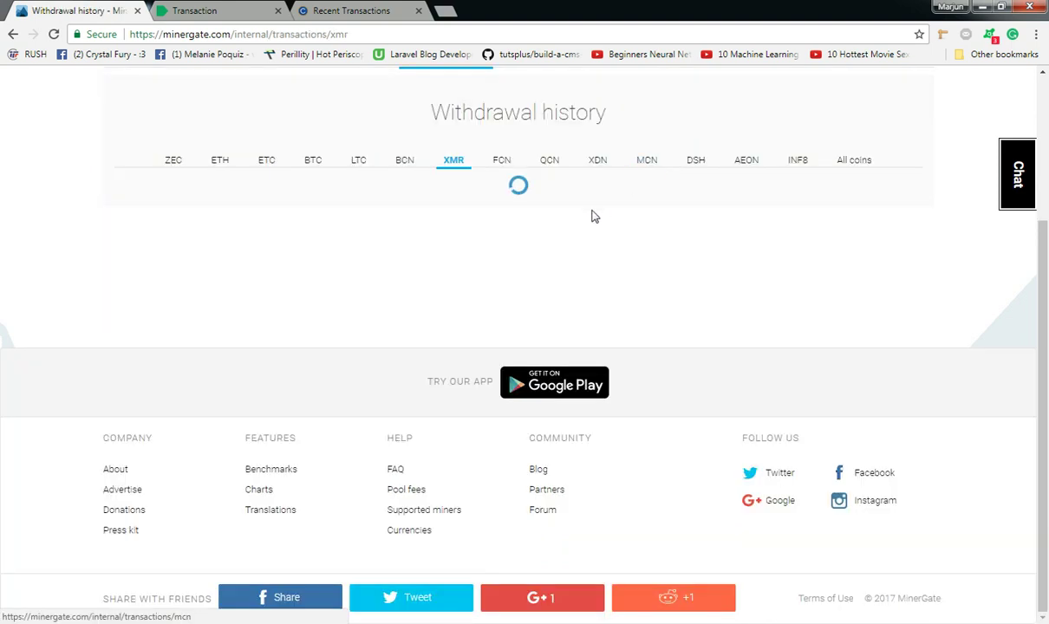
{"action": "left_click_drag", "start_coordinate": [763, 177], "coordinate": [800, 177]}
{"action": "left_click", "coordinate": [799, 178]}
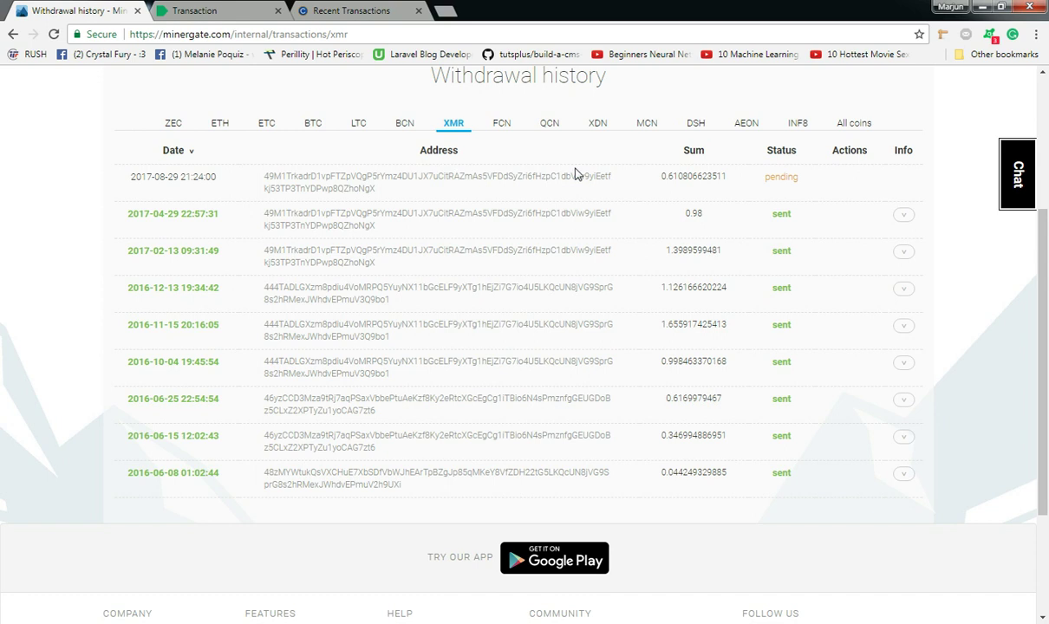
Step: Review the Changelly transaction page alongside MinerGate's withdrawal history, and open the Changelly account's transaction history
{"action": "left_click", "coordinate": [218, 12]}
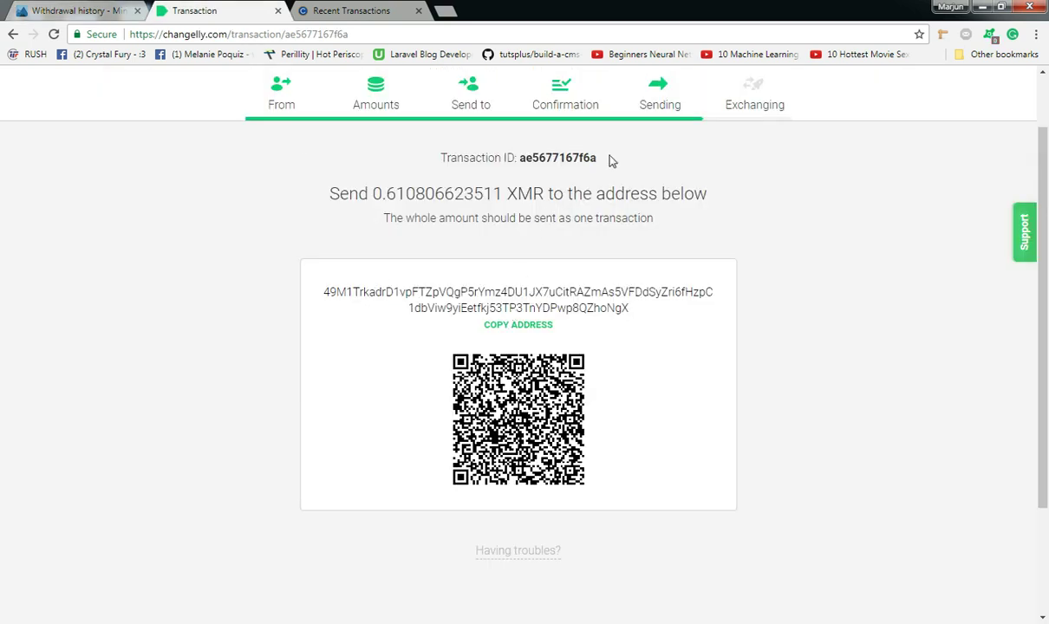
{"action": "scroll", "coordinate": [795, 299], "scroll_direction": "down", "scroll_amount": 3}
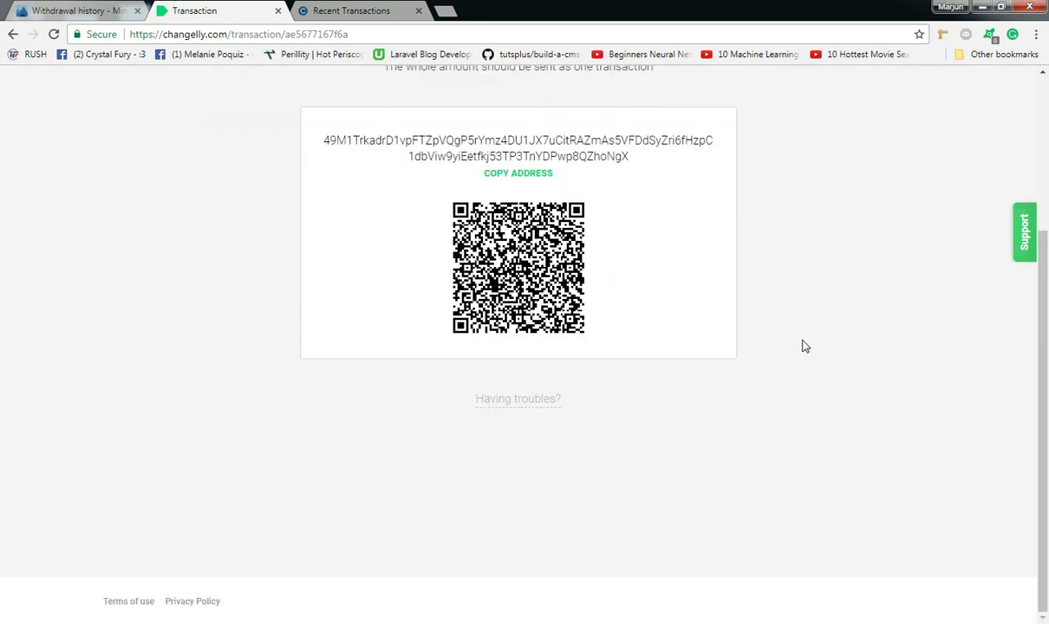
{"action": "scroll", "coordinate": [802, 321], "scroll_direction": "up", "scroll_amount": 5}
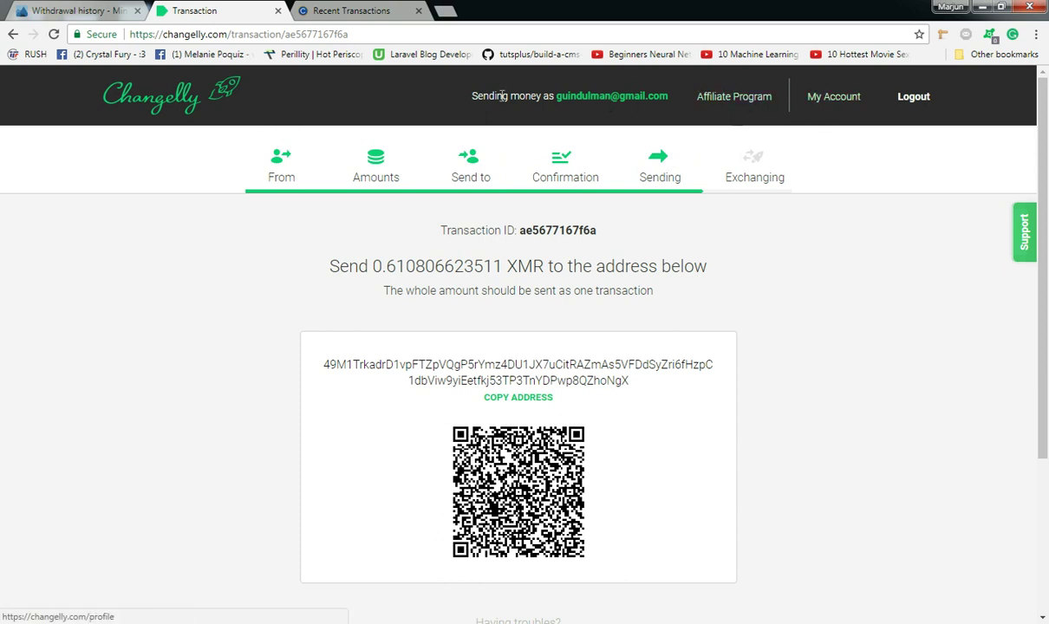
{"action": "left_click", "coordinate": [823, 96]}
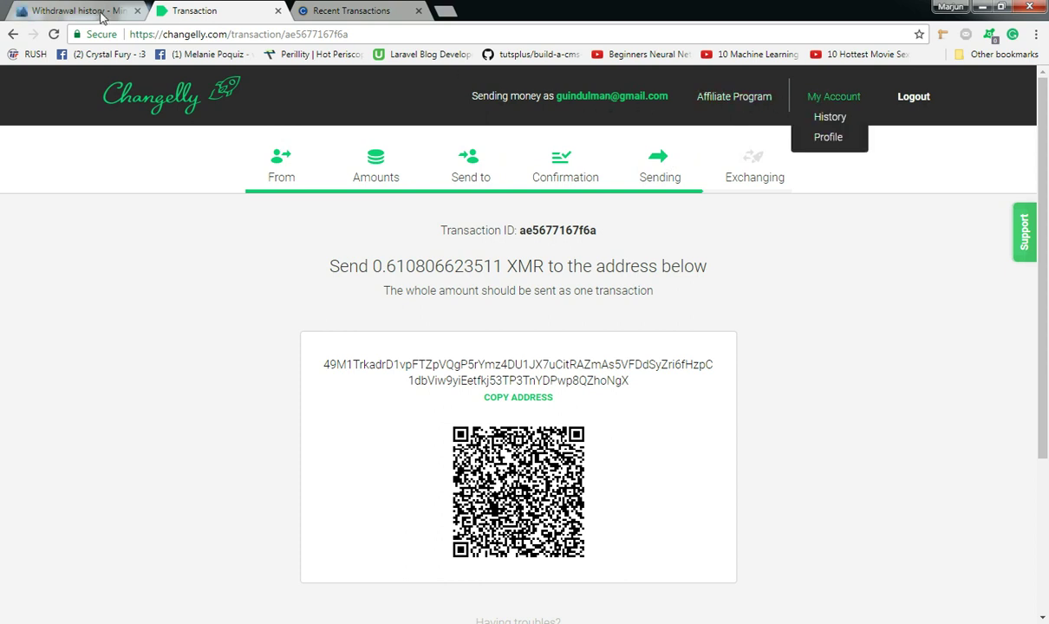
{"action": "left_click", "coordinate": [102, 14]}
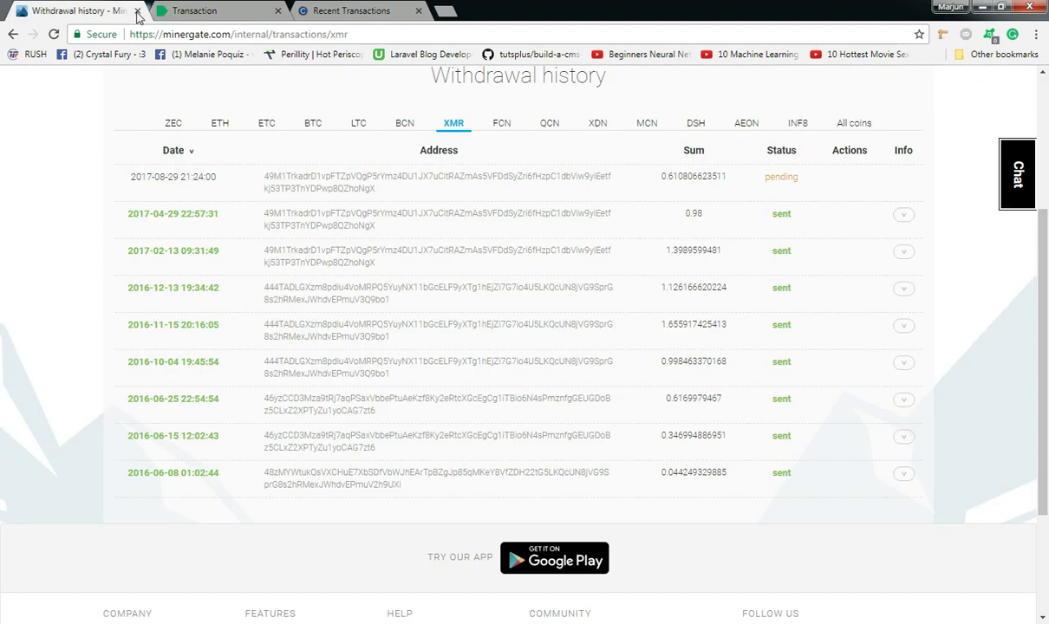
{"action": "left_click", "coordinate": [208, 14]}
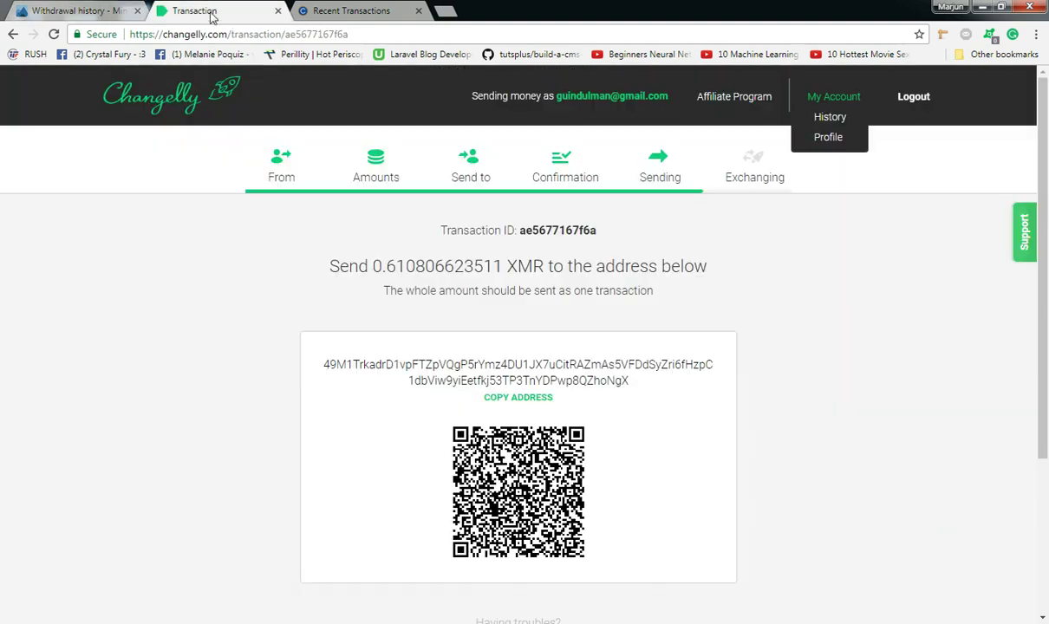
{"action": "left_click", "coordinate": [828, 117]}
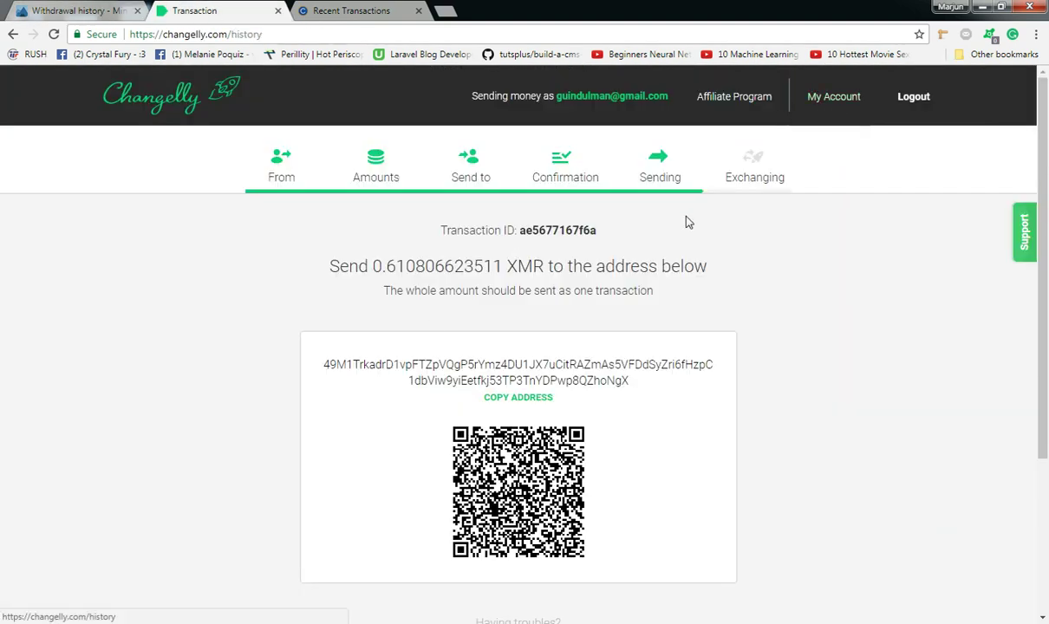
{"action": "left_click", "coordinate": [825, 98]}
{"action": "left_click", "coordinate": [827, 119]}
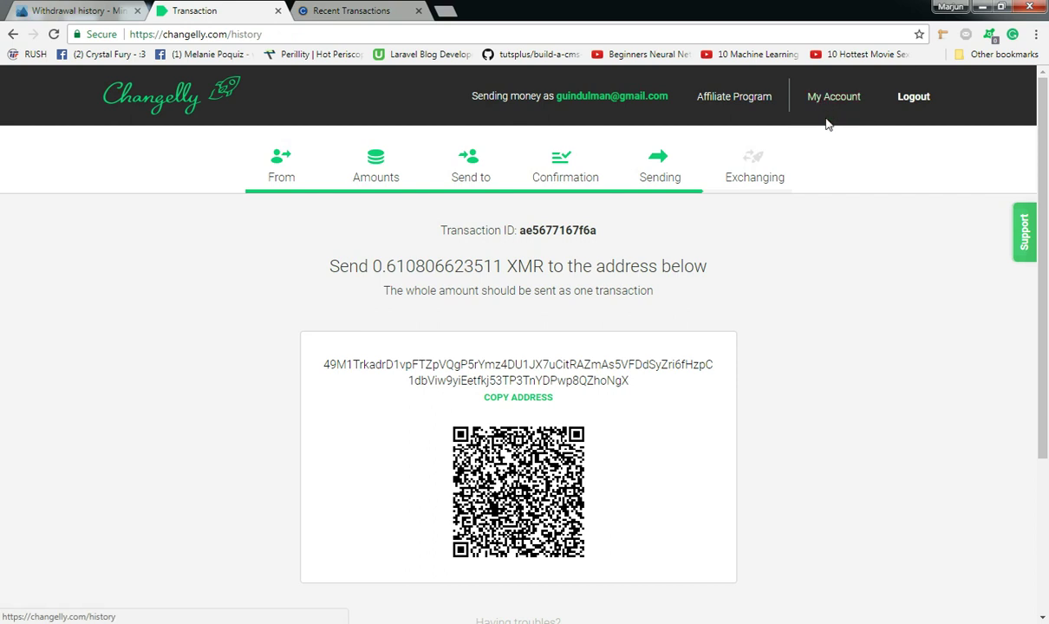